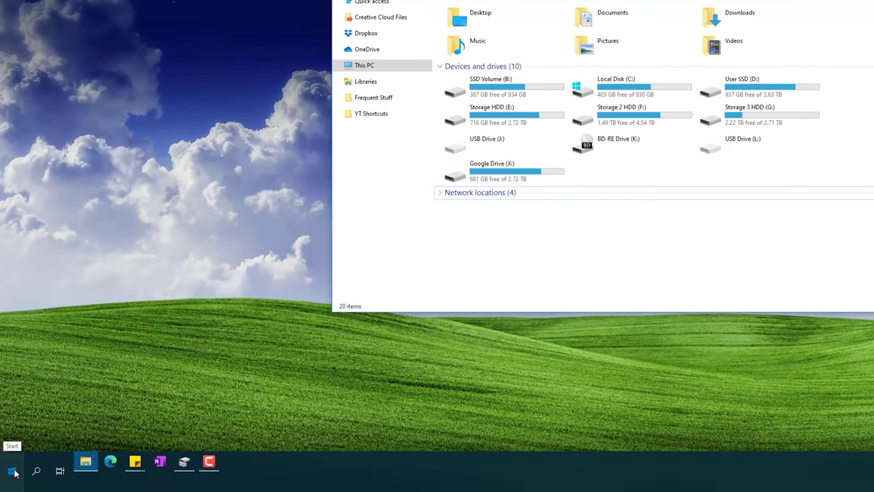
Step: Search Windows for "disk management" and open Create and format hard disk partitions
{"action": "left_click", "coordinate": [12, 472]}
{"action": "type", "text": "disk management"}
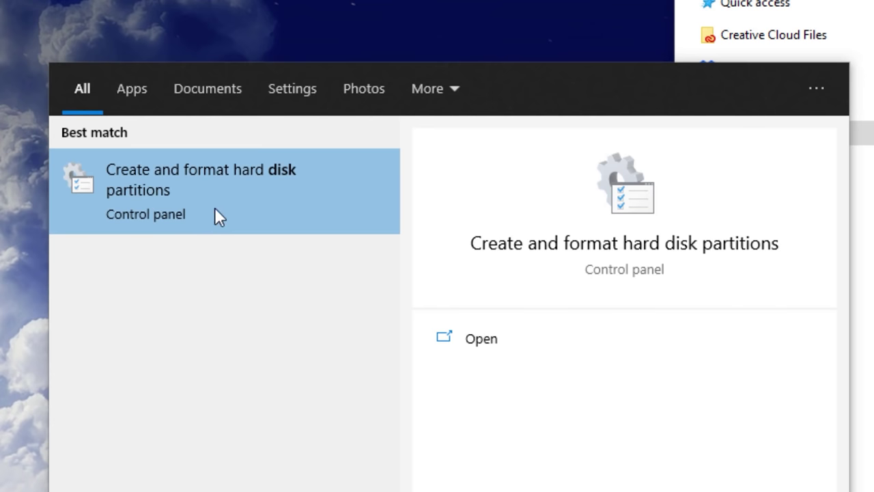
{"action": "left_click", "coordinate": [220, 188]}
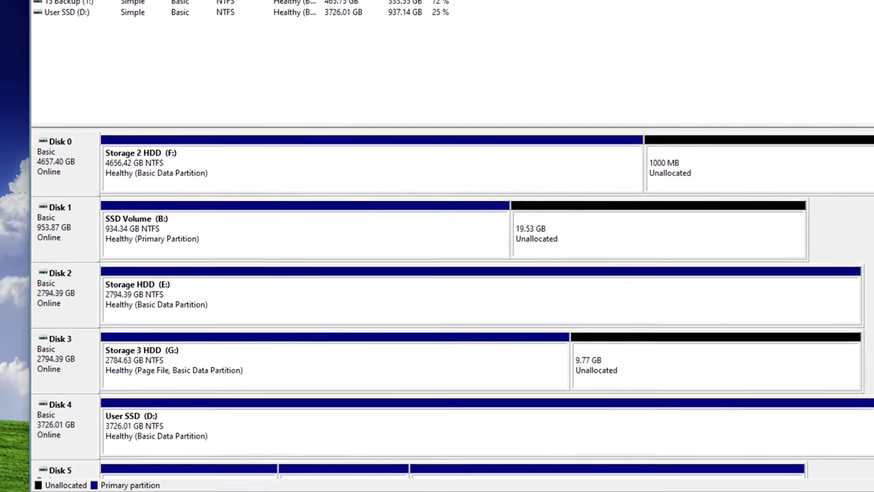
Step: Look through all disks and their partitions, from Disk 0 down to the removable disks and CD-ROM, for the USB drive
{"action": "left_click_drag", "start_coordinate": [837, 108], "coordinate": [840, 66]}
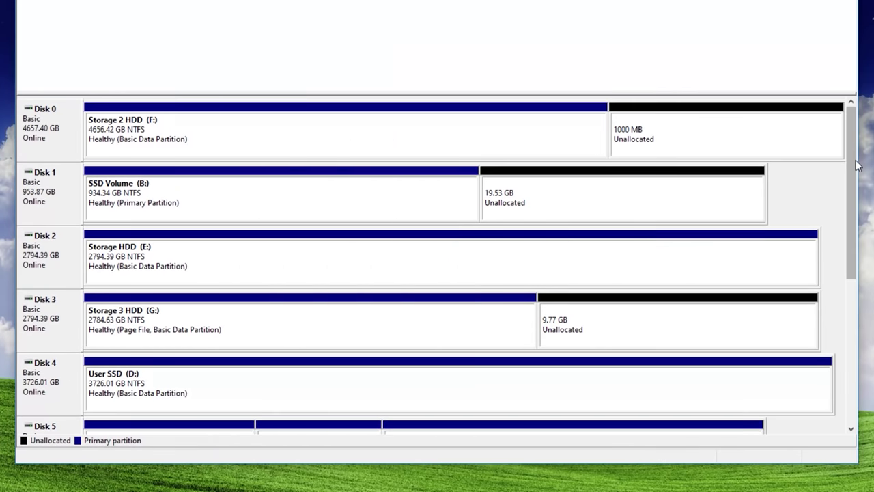
{"action": "left_click_drag", "start_coordinate": [734, 270], "coordinate": [733, 284]}
{"action": "left_click_drag", "start_coordinate": [849, 203], "coordinate": [842, 150]}
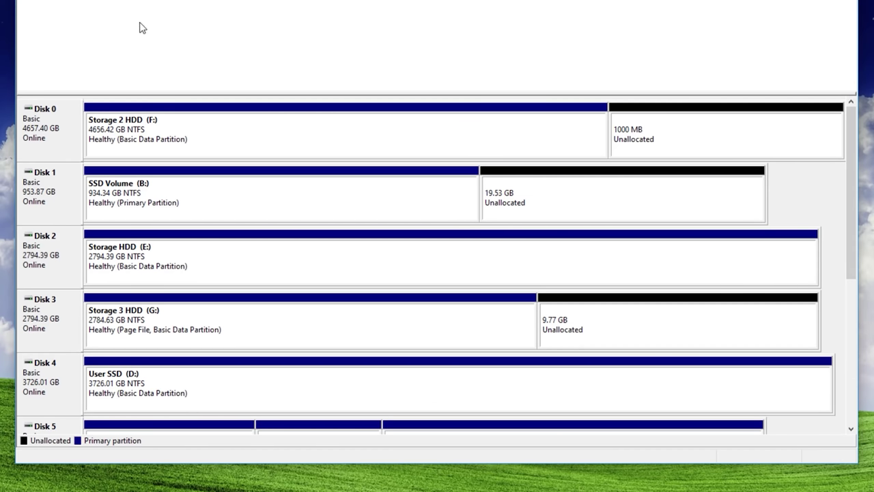
{"action": "left_click", "coordinate": [526, 192]}
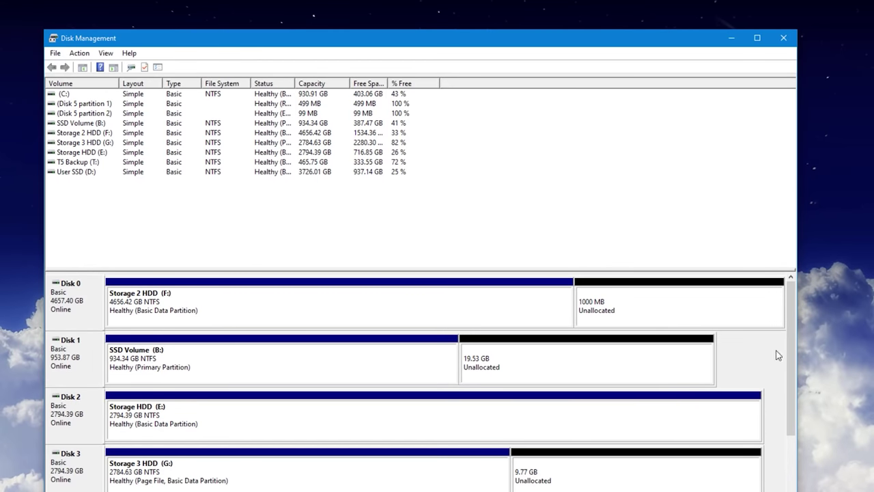
{"action": "scroll", "coordinate": [776, 356], "scroll_direction": "down", "scroll_amount": 5}
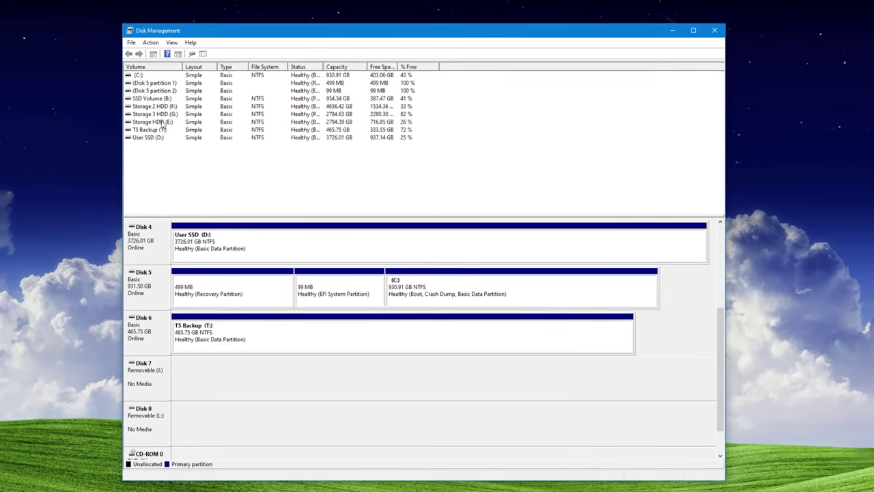
{"action": "scroll", "coordinate": [717, 332], "scroll_direction": "up", "scroll_amount": 5}
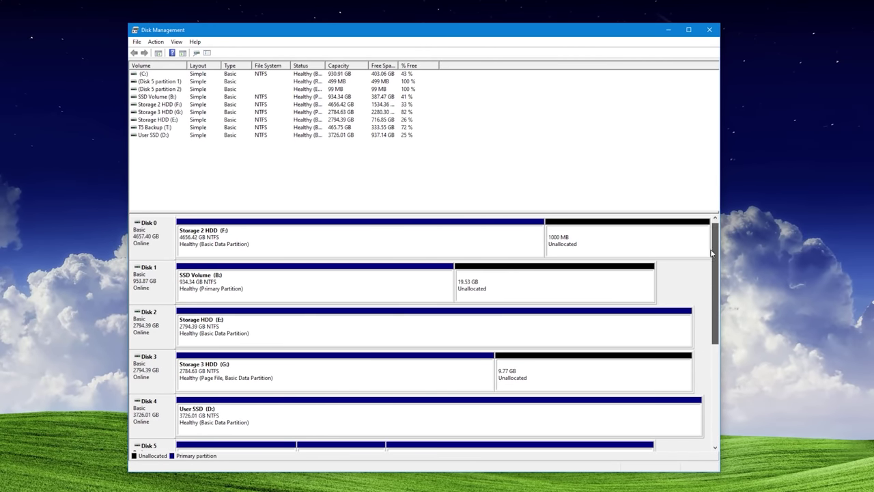
{"action": "scroll", "coordinate": [716, 267], "scroll_direction": "down", "scroll_amount": 3}
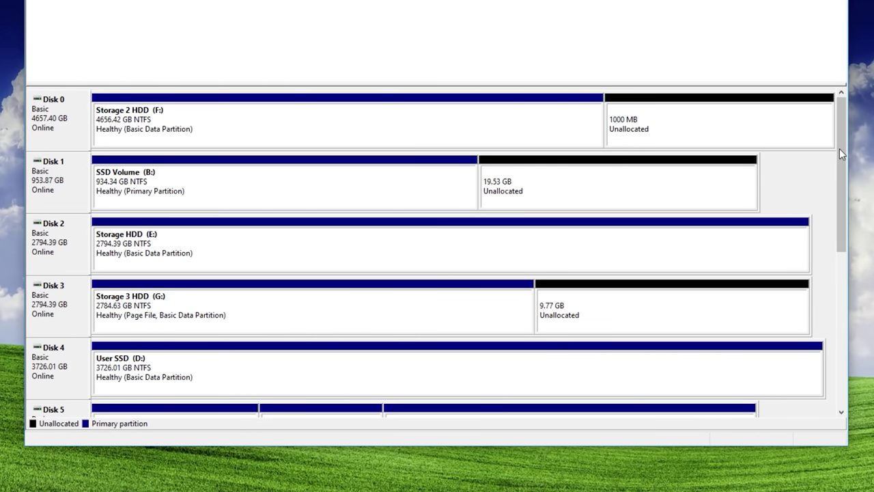
{"action": "scroll", "coordinate": [821, 230], "scroll_direction": "down", "scroll_amount": 6}
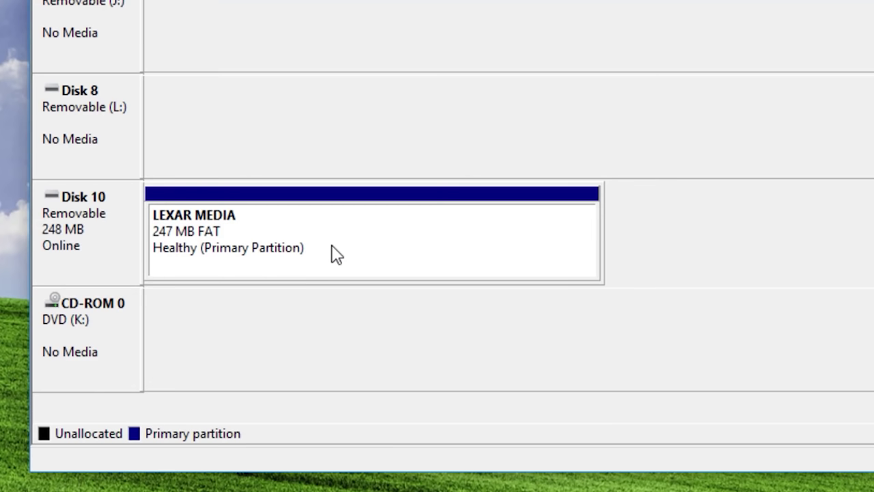
Step: Assign drive letter Q to the LEXAR MEDIA partition on Disk 10
{"action": "left_click", "coordinate": [332, 247]}
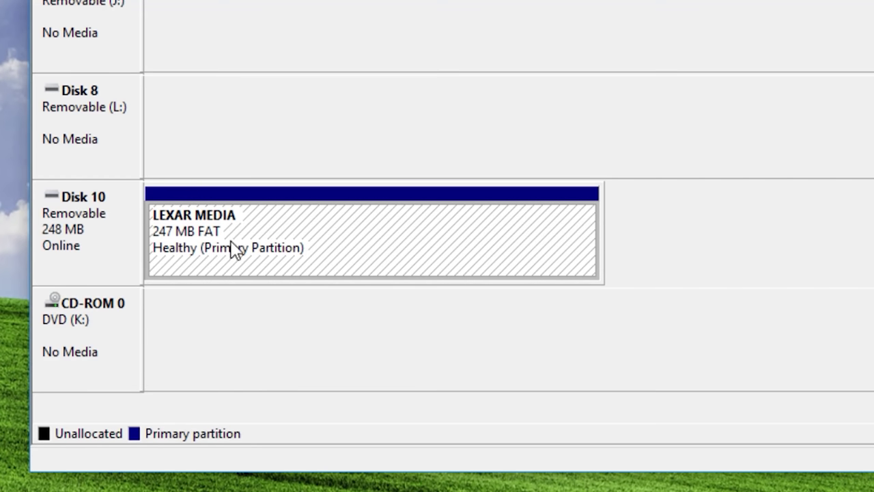
{"action": "right_click", "coordinate": [357, 243]}
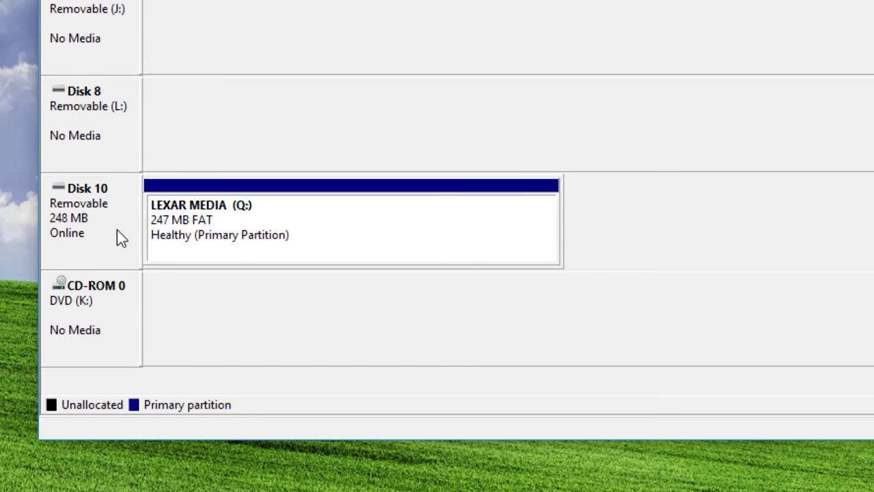
{"action": "left_click", "coordinate": [202, 253]}
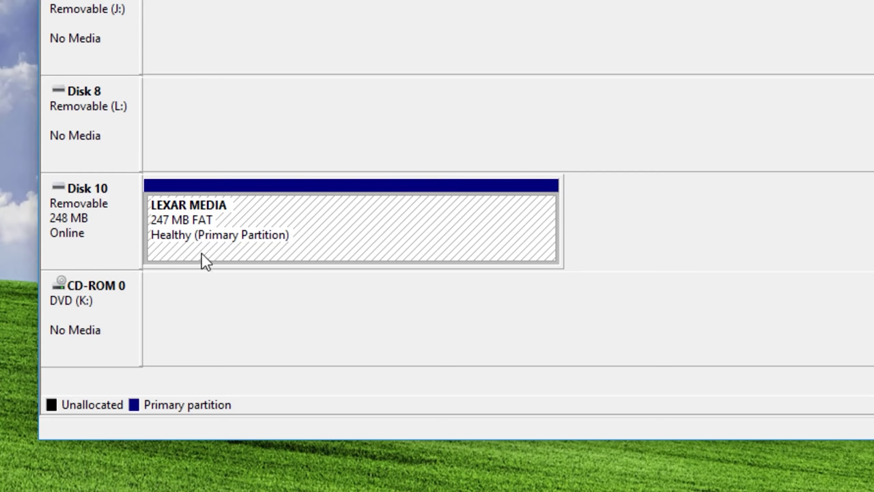
{"action": "right_click", "coordinate": [362, 222]}
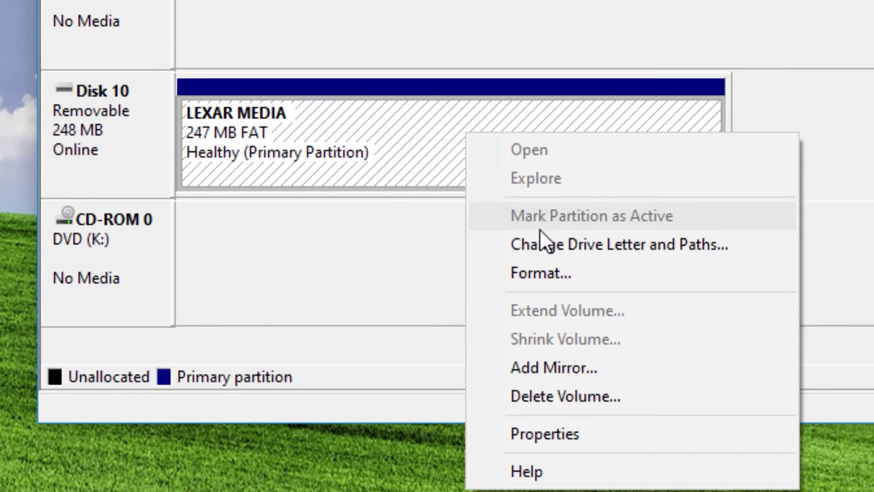
{"action": "left_click", "coordinate": [608, 248]}
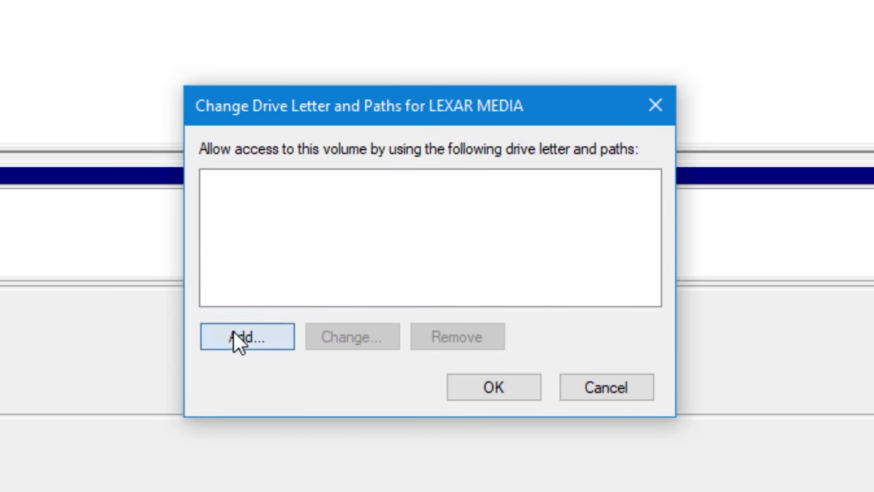
{"action": "left_click", "coordinate": [233, 335]}
{"action": "left_click", "coordinate": [610, 222]}
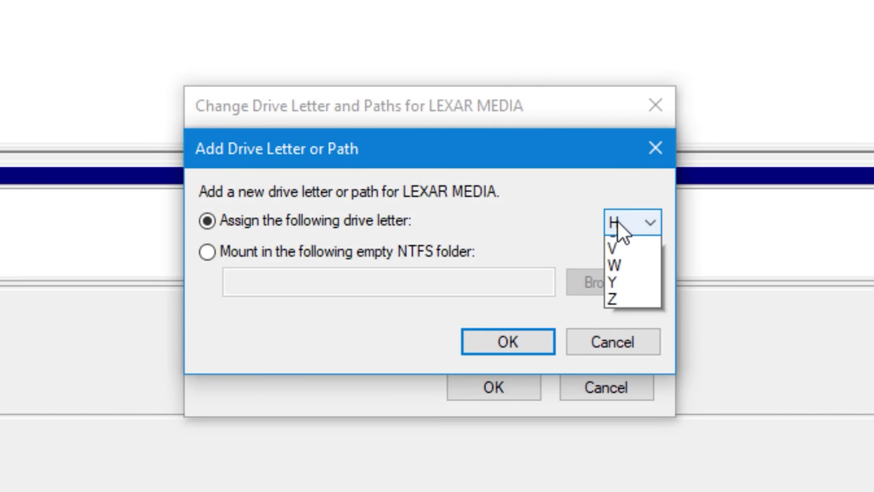
{"action": "left_click", "coordinate": [635, 362]}
{"action": "left_click", "coordinate": [549, 349]}
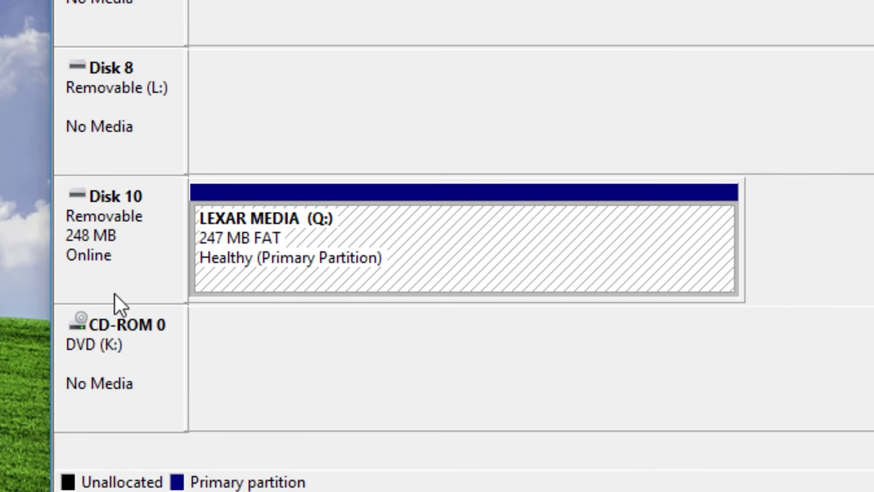
Step: Switch to File Explorer, refresh This PC, check the contents of LEXAR MEDIA (Q:), go back and minimize the window
{"action": "key", "text": "super+e"}
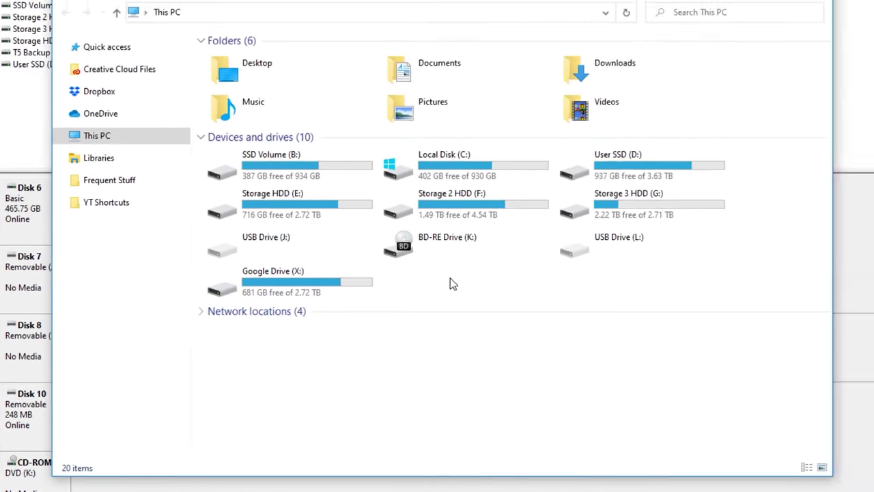
{"action": "right_click", "coordinate": [412, 304]}
{"action": "left_click", "coordinate": [459, 355]}
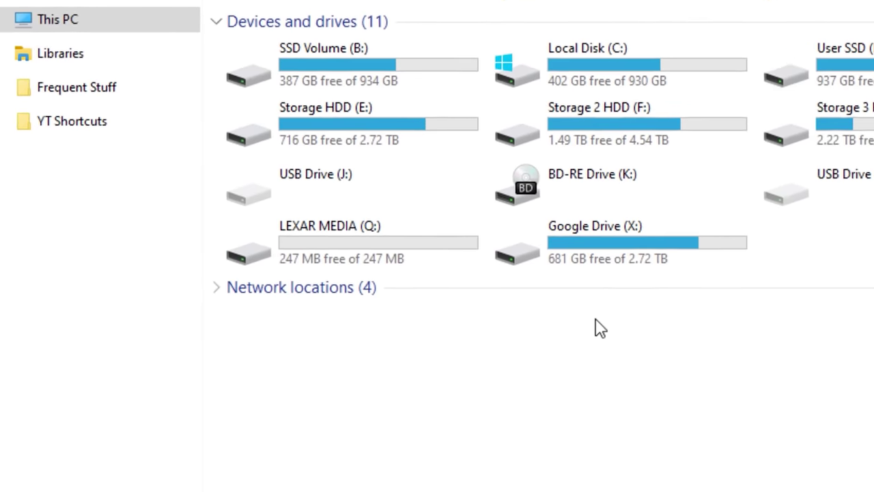
{"action": "double_click", "coordinate": [276, 220]}
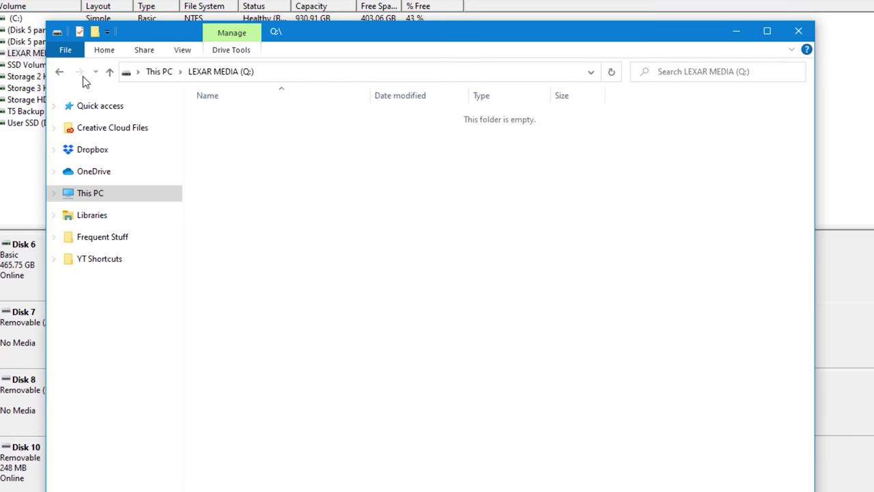
{"action": "left_click", "coordinate": [59, 71]}
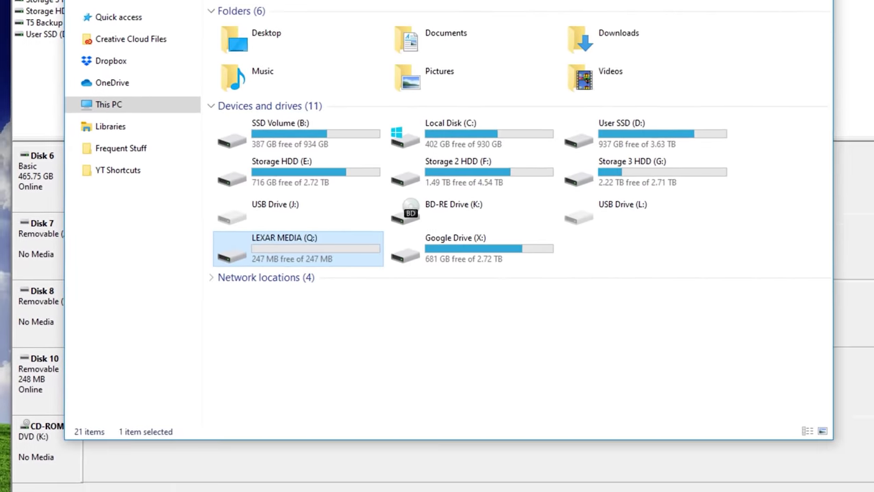
{"action": "left_click", "coordinate": [737, 31]}
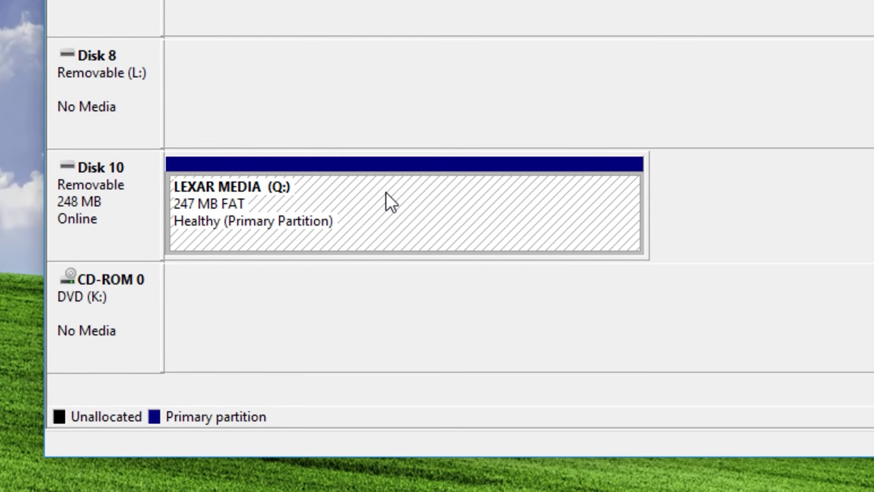
Step: Delete the LEXAR MEDIA (Q:) volume on Disk 10 in Disk Management
{"action": "right_click", "coordinate": [233, 295]}
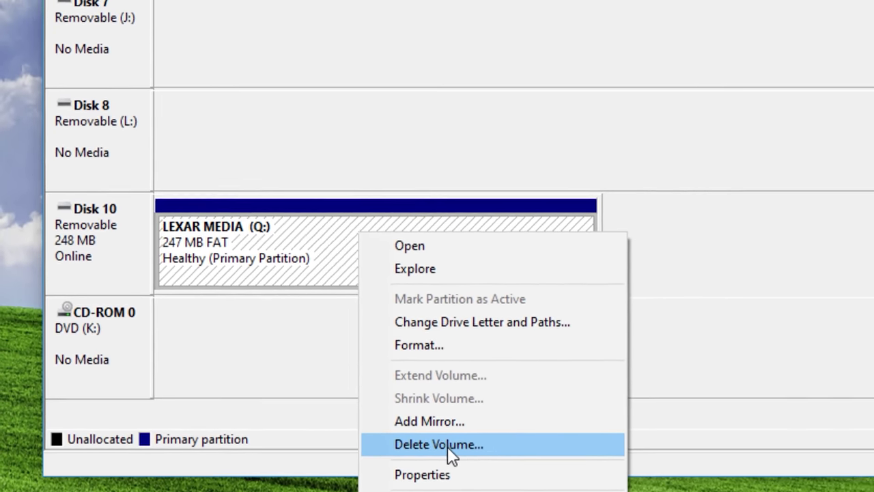
{"action": "left_click", "coordinate": [451, 446]}
{"action": "left_click", "coordinate": [853, 1]}
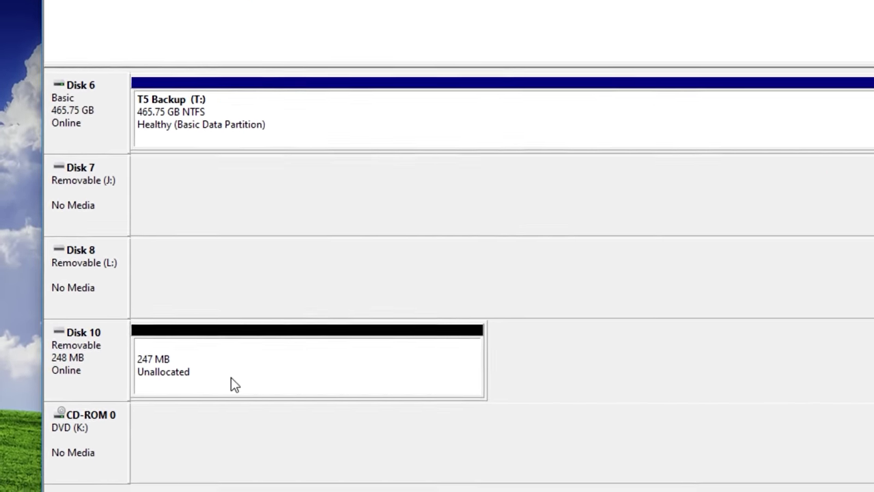
{"action": "left_click", "coordinate": [267, 366]}
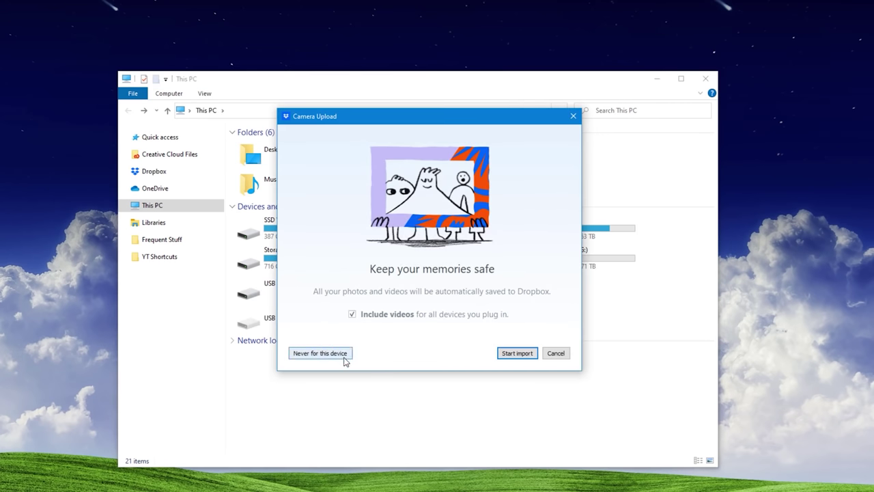
Step: Decline Dropbox camera upload permanently for this device and select the unallocated space on Disk 10 in Disk Management
{"action": "left_click", "coordinate": [344, 355]}
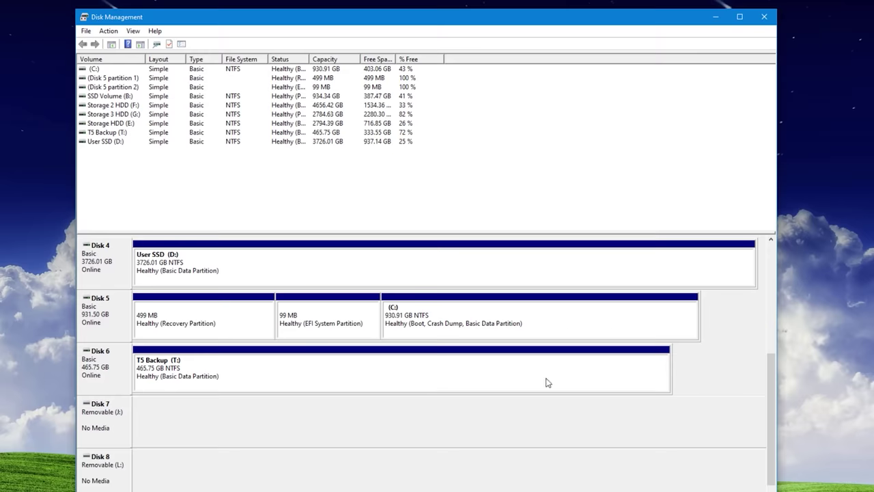
{"action": "scroll", "coordinate": [305, 434], "scroll_direction": "down", "scroll_amount": 3}
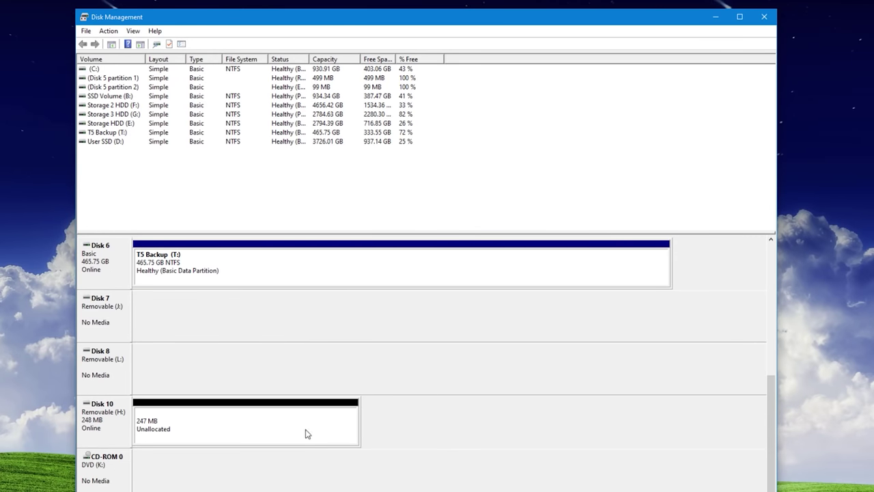
{"action": "left_click", "coordinate": [200, 428]}
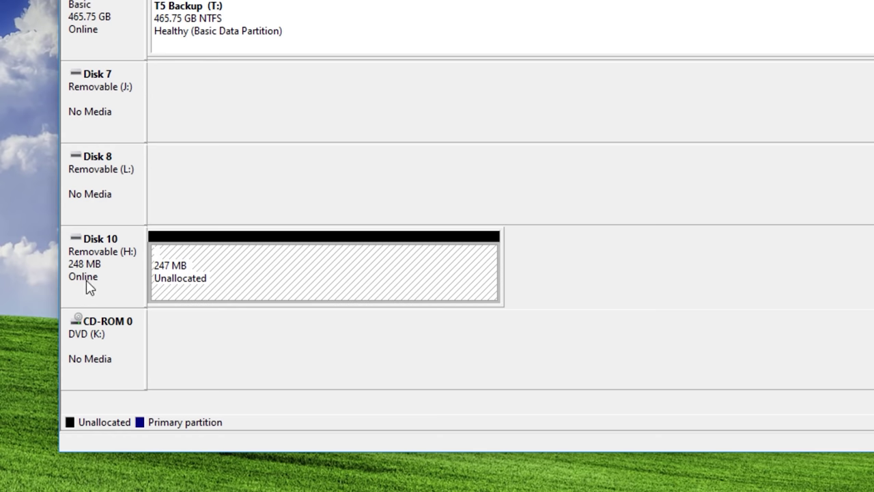
Step: Start a new simple volume in Disk 10's unallocated space, using the full 246 MB and assigning it a drive letter
{"action": "right_click", "coordinate": [281, 270]}
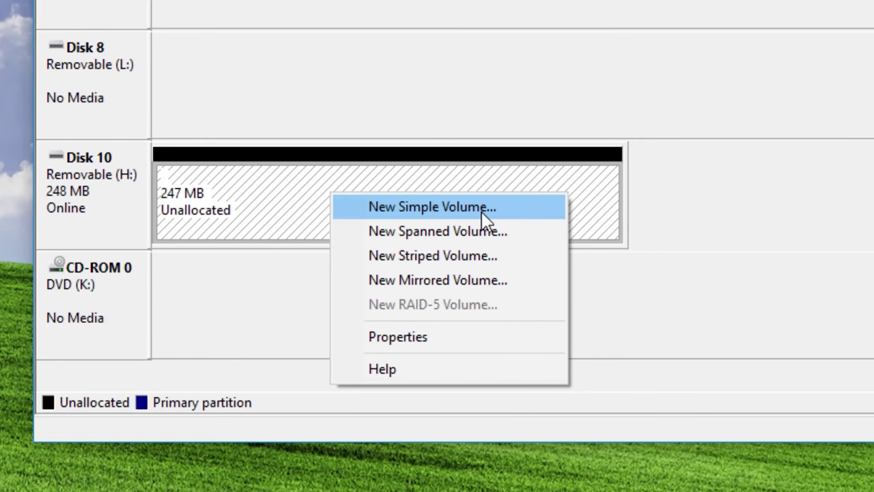
{"action": "left_click", "coordinate": [483, 215]}
{"action": "left_click", "coordinate": [484, 376]}
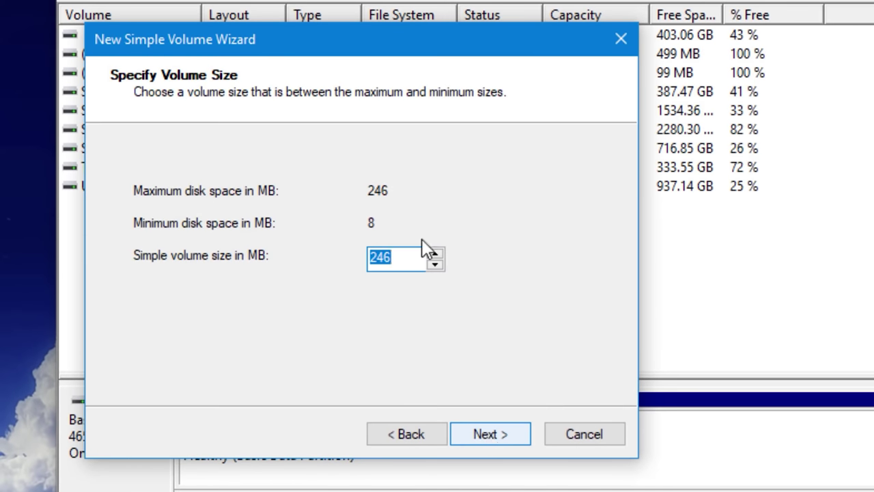
{"action": "left_click", "coordinate": [481, 437]}
{"action": "left_click", "coordinate": [439, 198]}
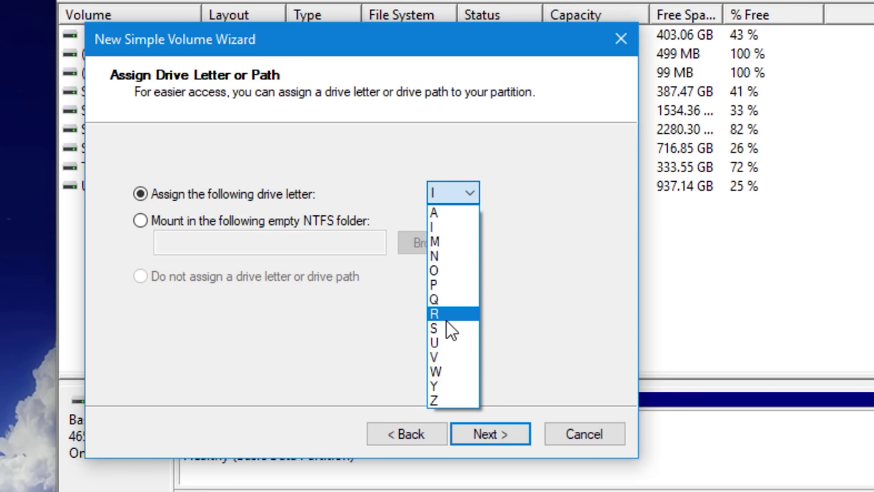
{"action": "left_click", "coordinate": [450, 331]}
{"action": "left_click", "coordinate": [469, 432]}
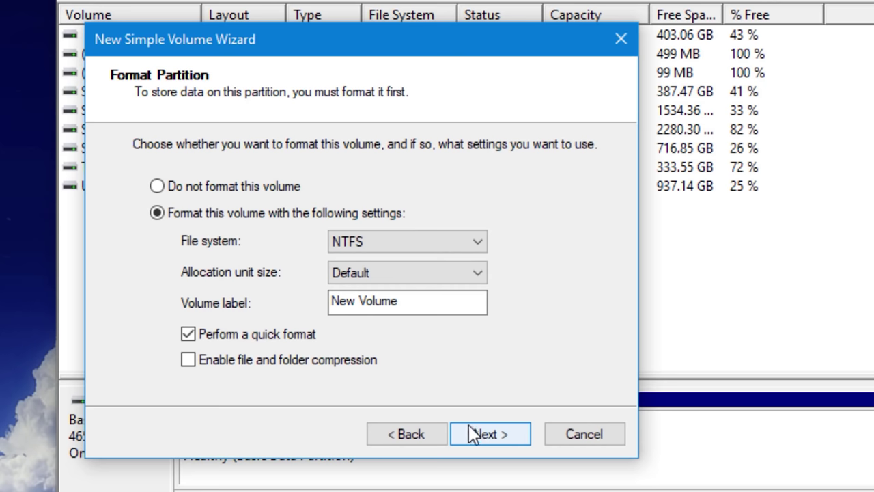
Step: Set the new volume's file system to FAT32 in the format settings
{"action": "left_click", "coordinate": [385, 247]}
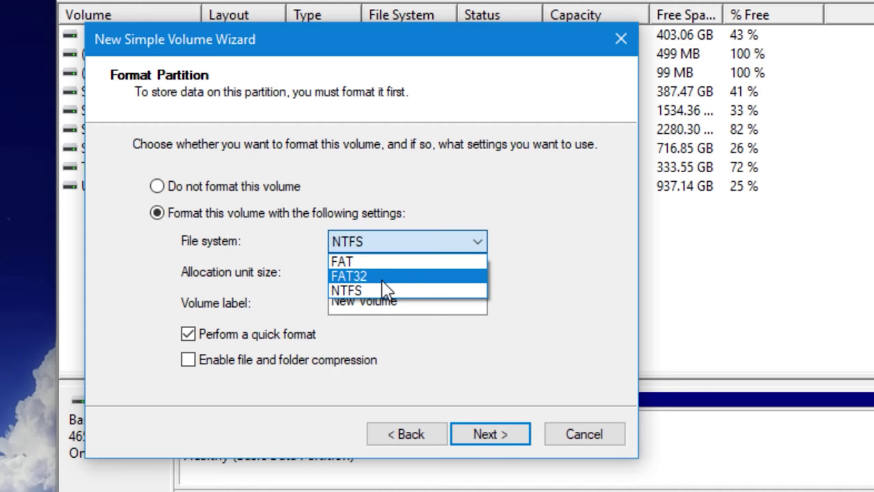
{"action": "left_click", "coordinate": [401, 280]}
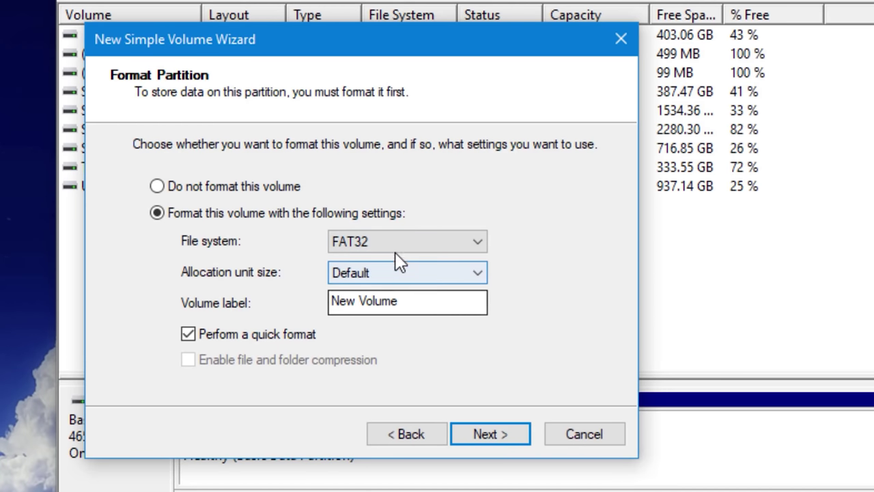
{"action": "left_click", "coordinate": [395, 247]}
{"action": "left_click", "coordinate": [552, 272]}
{"action": "left_click", "coordinate": [408, 247]}
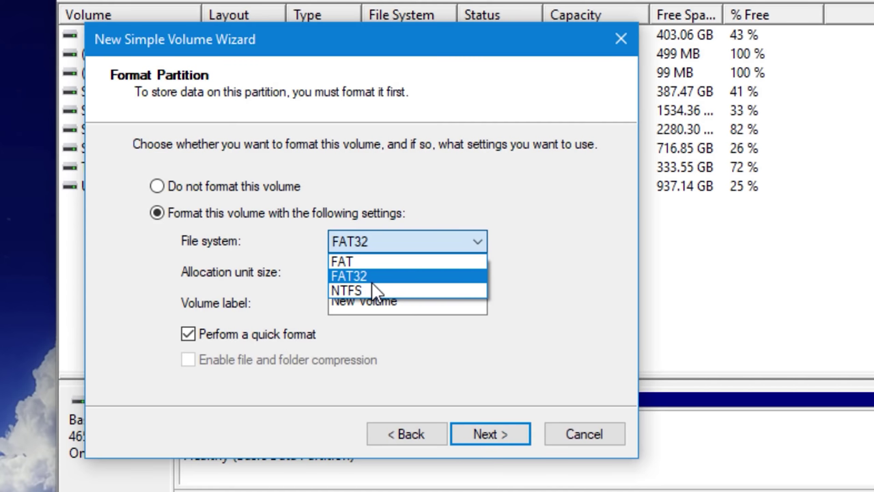
{"action": "left_click", "coordinate": [419, 300]}
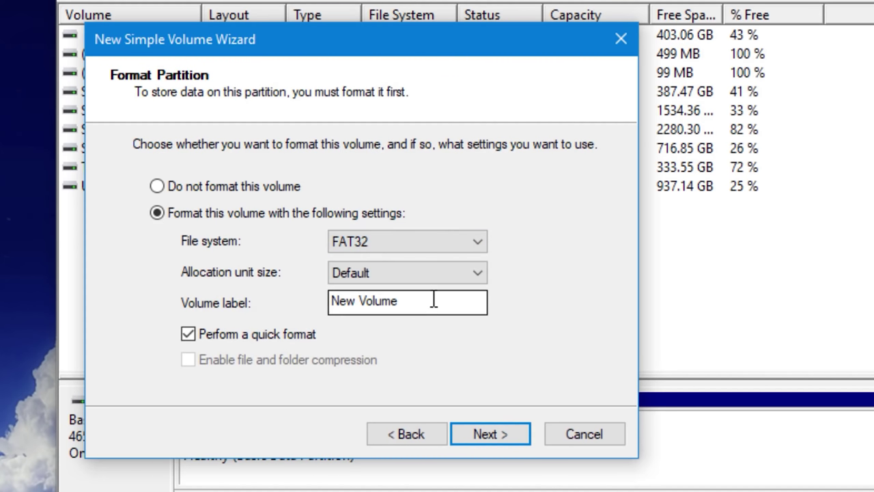
Step: Finish creating the quick-formatted FAT32 volume labelled New Volume on Disk 10 and open drive S: in File Explorer
{"action": "left_click", "coordinate": [478, 435]}
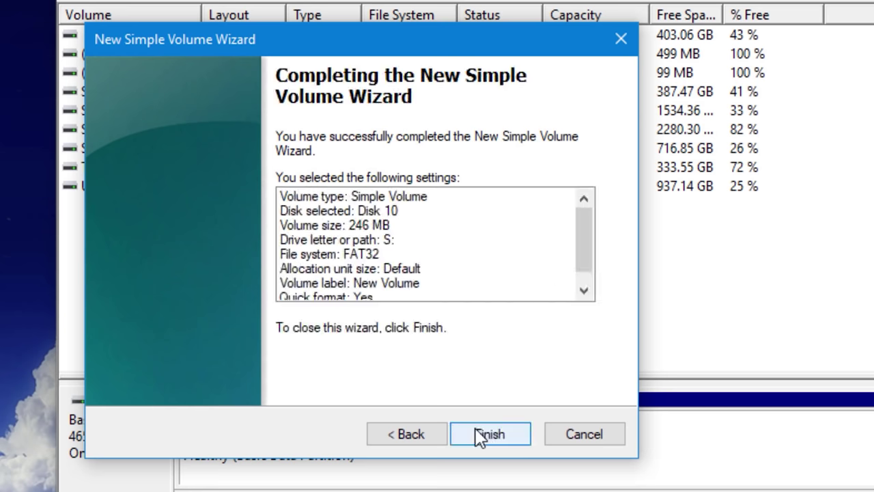
{"action": "left_click", "coordinate": [481, 436]}
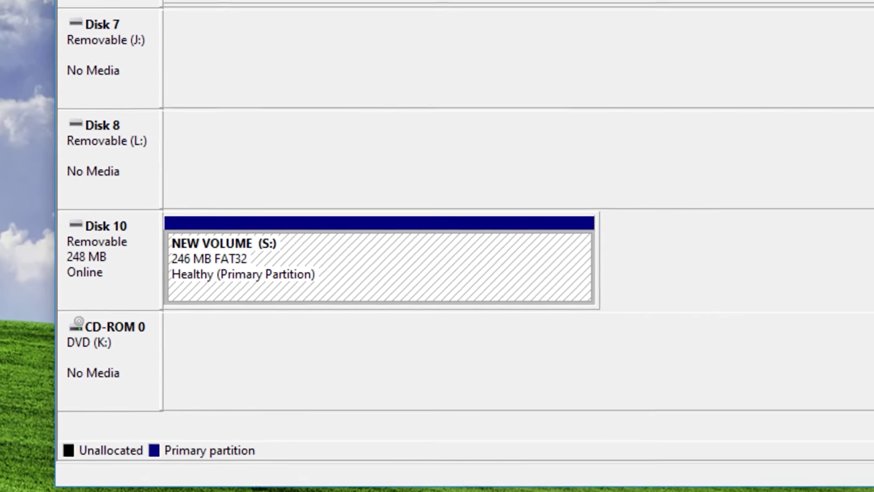
{"action": "key", "text": "super+e"}
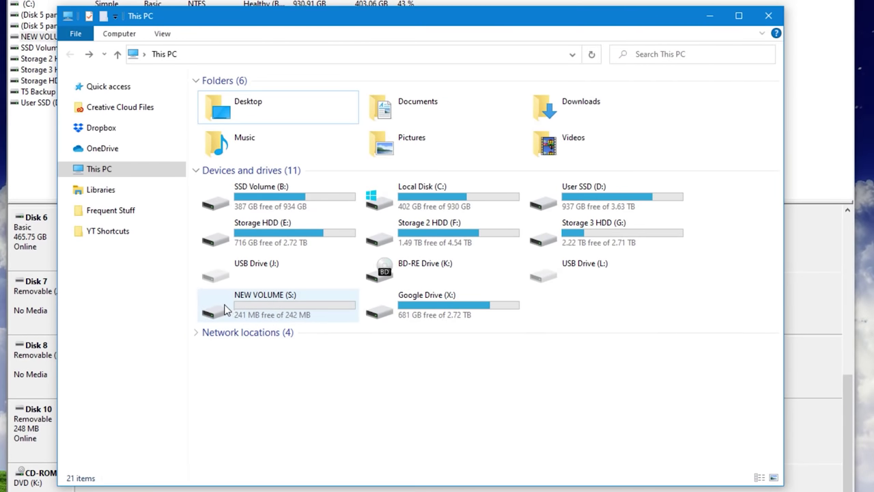
{"action": "double_click", "coordinate": [224, 305]}
{"action": "left_click_drag", "start_coordinate": [254, 141], "coordinate": [320, 274]}
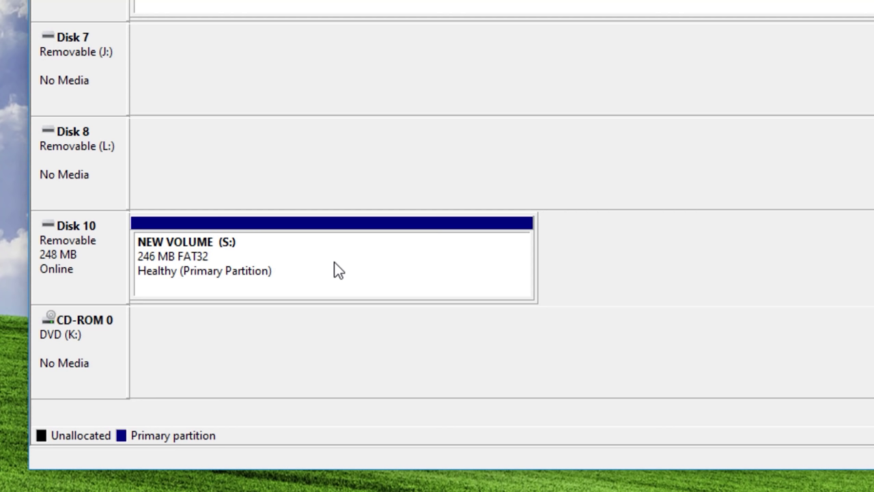
Step: Check which volume commands are available for the New Volume (S:) partition on Disk 10 in Disk Management
{"action": "right_click", "coordinate": [278, 258]}
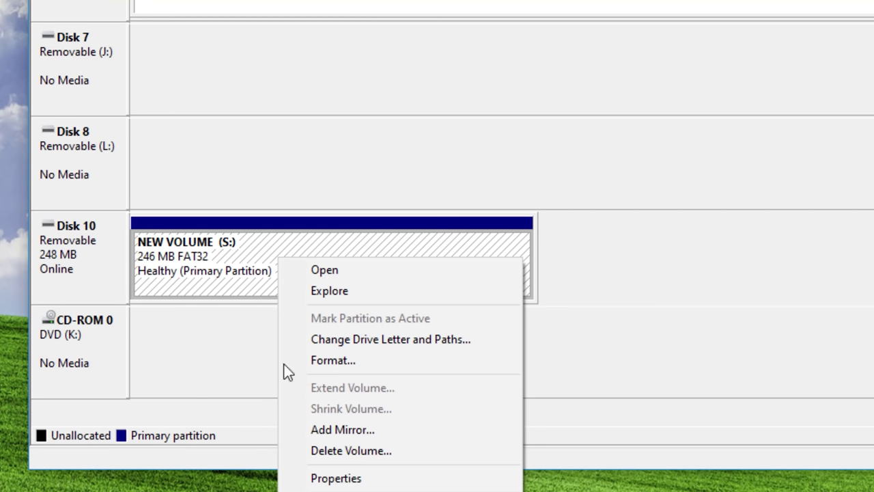
{"action": "left_click", "coordinate": [234, 335]}
{"action": "left_click", "coordinate": [422, 248]}
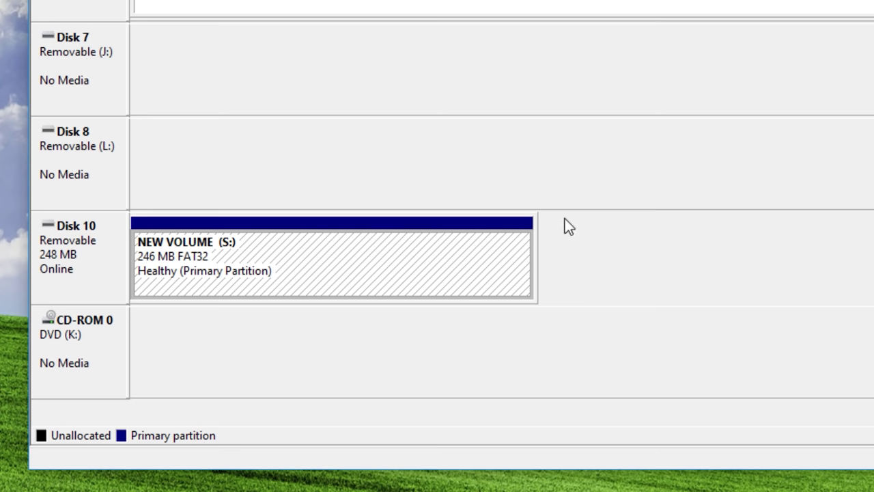
{"action": "right_click", "coordinate": [320, 251]}
{"action": "left_click", "coordinate": [683, 258]}
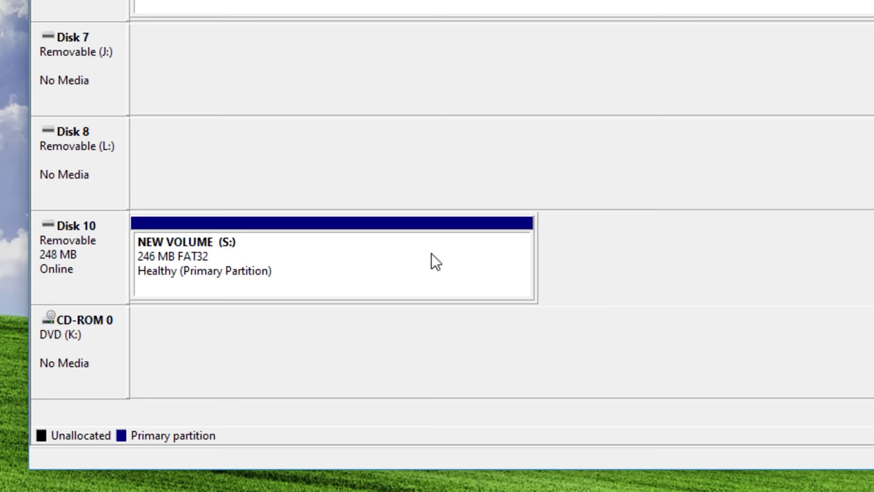
{"action": "left_click", "coordinate": [327, 267]}
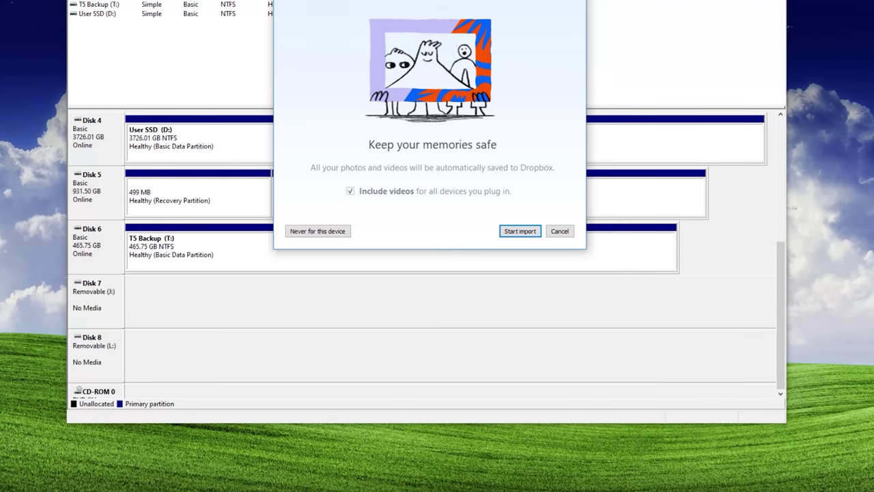
Step: Decline Dropbox import permanently for this device and cancel the request to format the disk in drive H:
{"action": "left_click", "coordinate": [317, 231]}
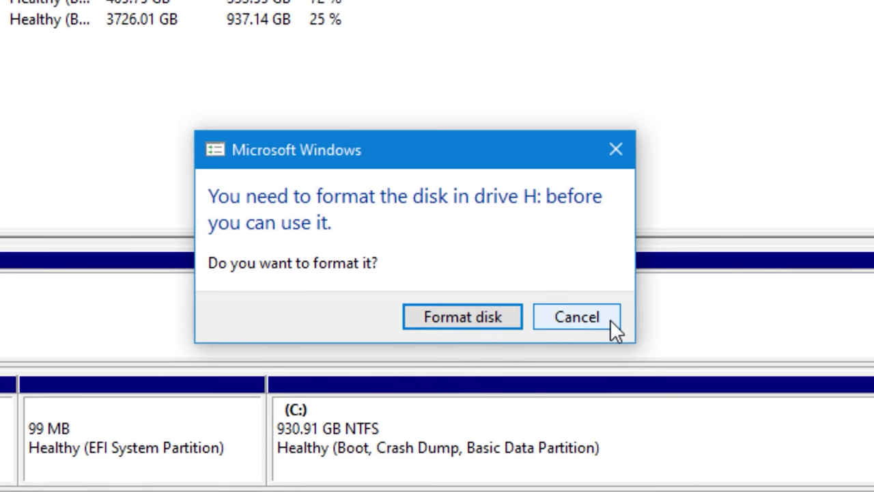
{"action": "left_click", "coordinate": [577, 317]}
Step: Select Disk 10's 14.76 GB partition in Disk Management and examine its file system in AOMEI Partition Assistant
{"action": "scroll", "coordinate": [736, 367], "scroll_direction": "down", "scroll_amount": 3}
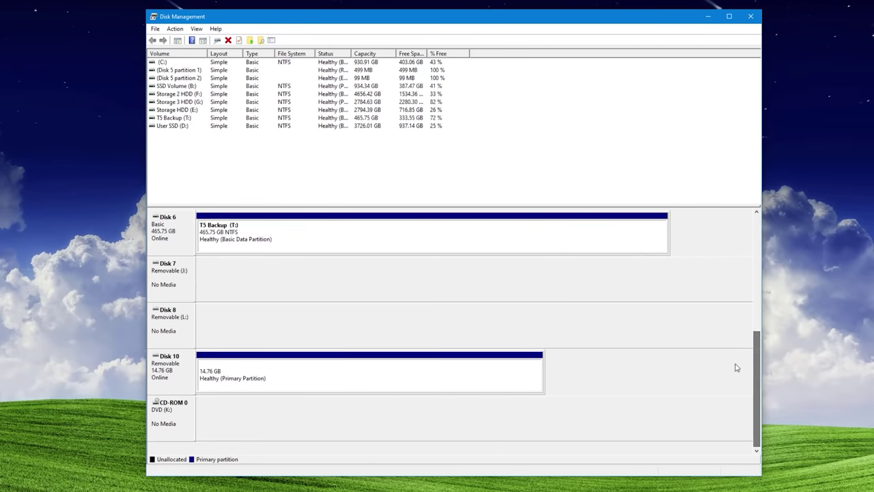
{"action": "left_click", "coordinate": [280, 380]}
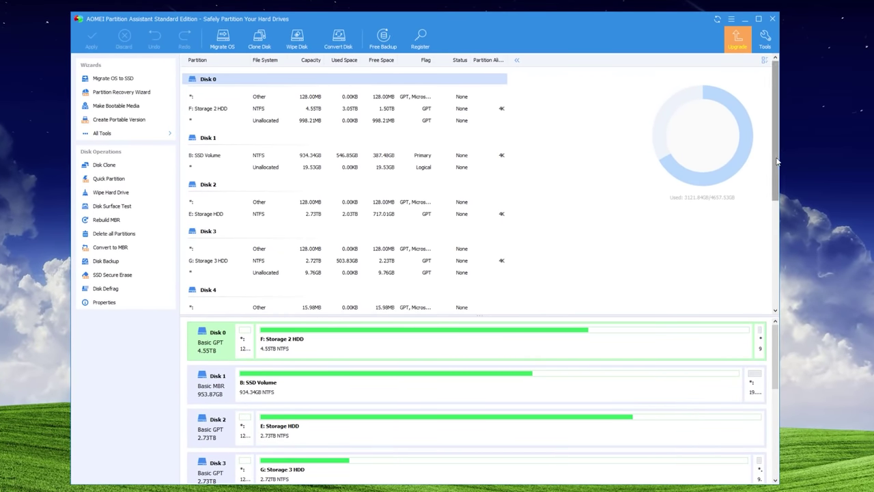
{"action": "scroll", "coordinate": [773, 394], "scroll_direction": "down", "scroll_amount": 2}
{"action": "scroll", "coordinate": [775, 394], "scroll_direction": "down", "scroll_amount": 4}
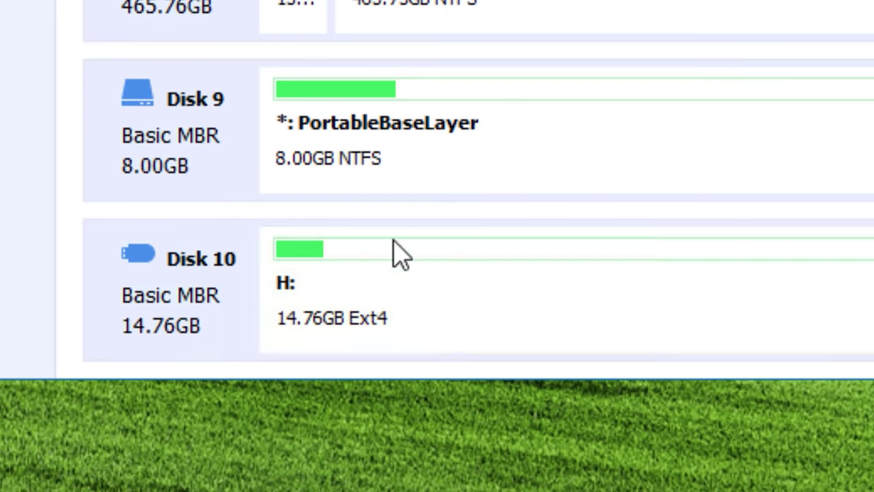
{"action": "left_click", "coordinate": [371, 293]}
{"action": "left_click", "coordinate": [293, 288]}
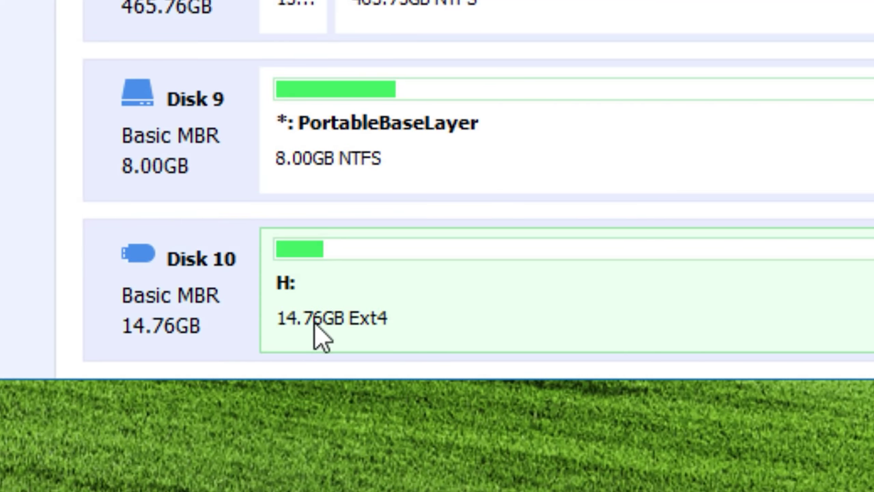
{"action": "left_click", "coordinate": [399, 341]}
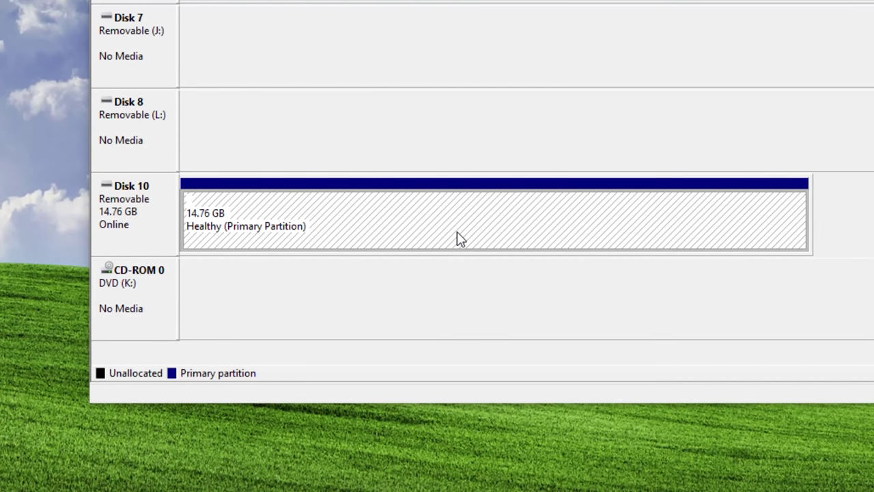
Step: Check which volume commands are available for the 14.76 GB partition on Disk 10 in Disk Management
{"action": "right_click", "coordinate": [450, 223]}
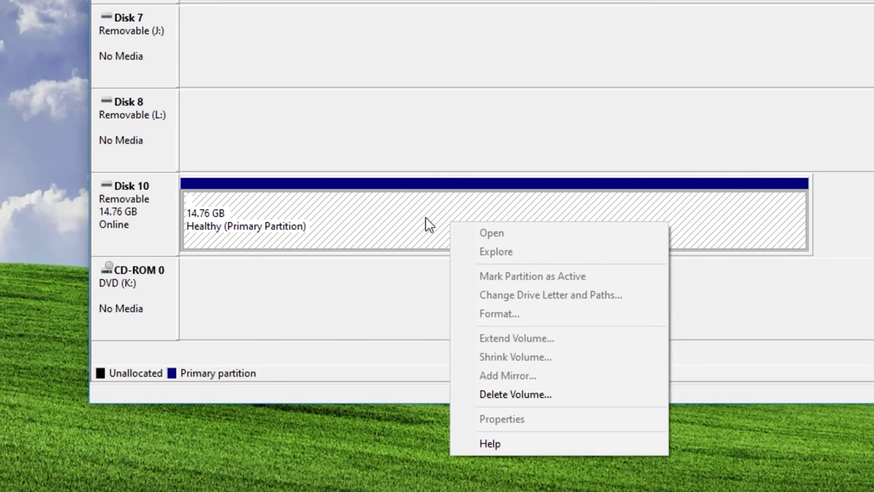
{"action": "left_click", "coordinate": [394, 309]}
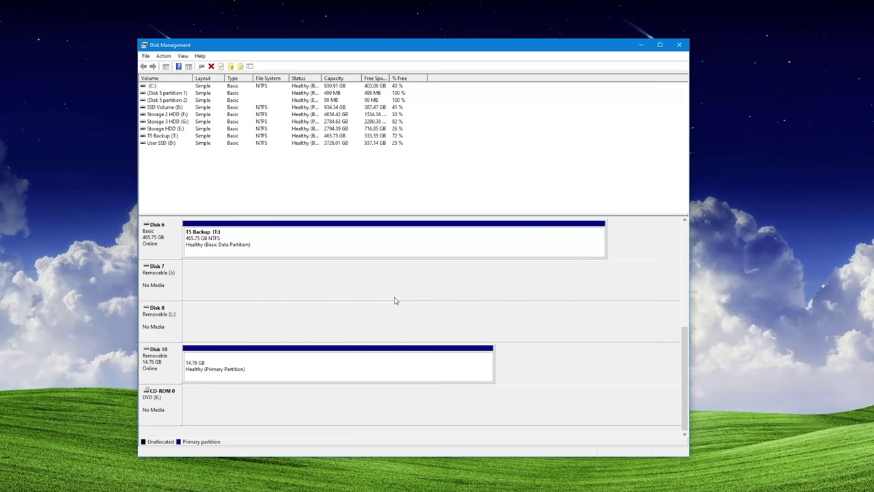
Step: Check which volume creation commands are available for the 7.47 GB unallocated space on Disk 10
{"action": "scroll", "coordinate": [395, 300], "scroll_direction": "up", "scroll_amount": 2}
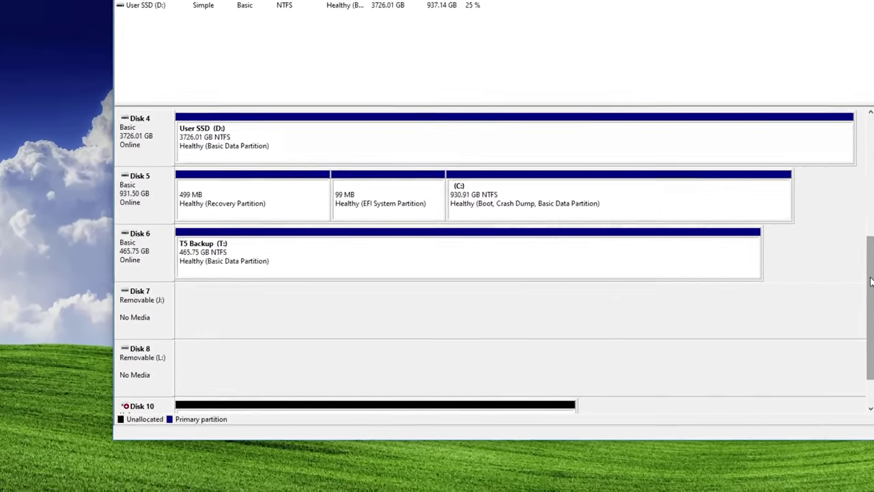
{"action": "scroll", "coordinate": [295, 323], "scroll_direction": "down", "scroll_amount": 2}
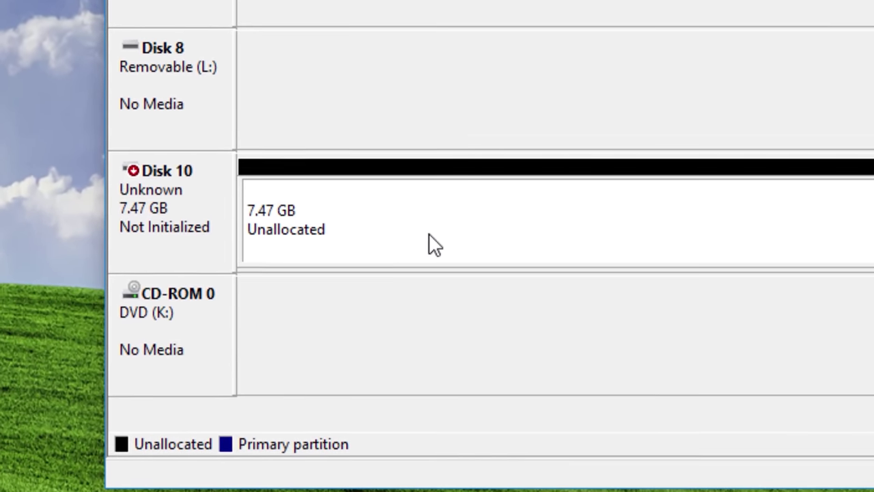
{"action": "right_click", "coordinate": [349, 237]}
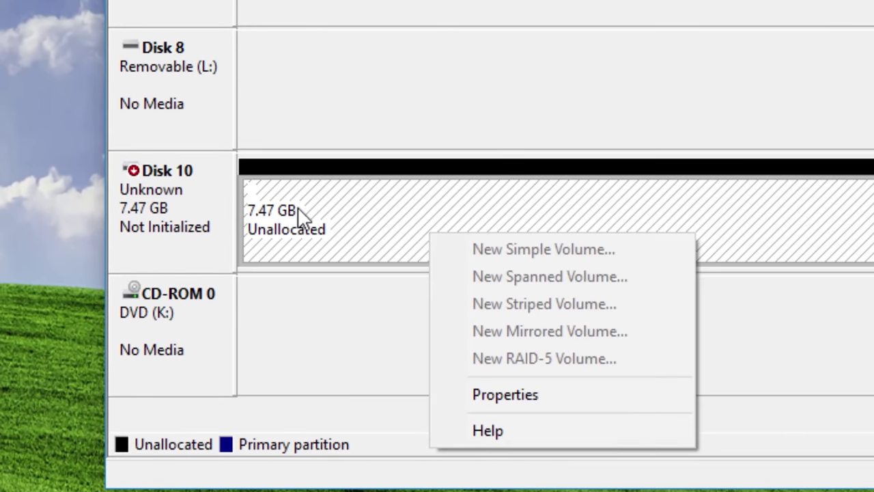
{"action": "left_click", "coordinate": [459, 91]}
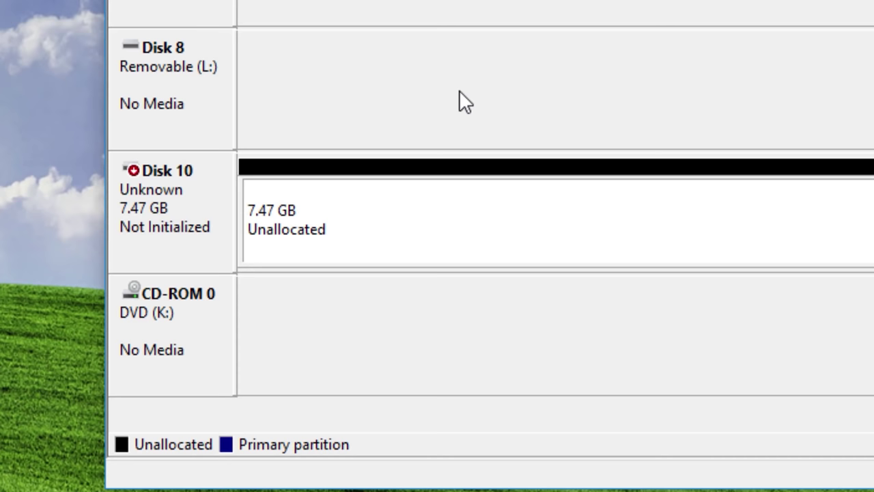
{"action": "right_click", "coordinate": [469, 195]}
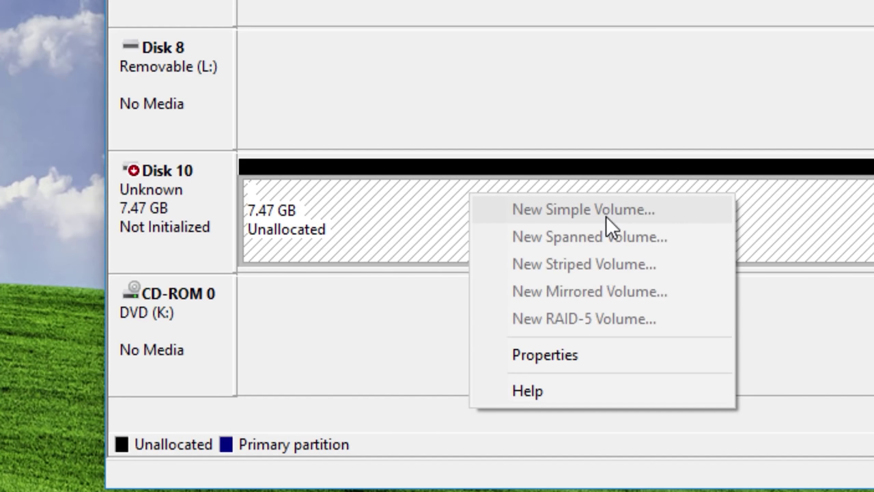
{"action": "left_click", "coordinate": [695, 174]}
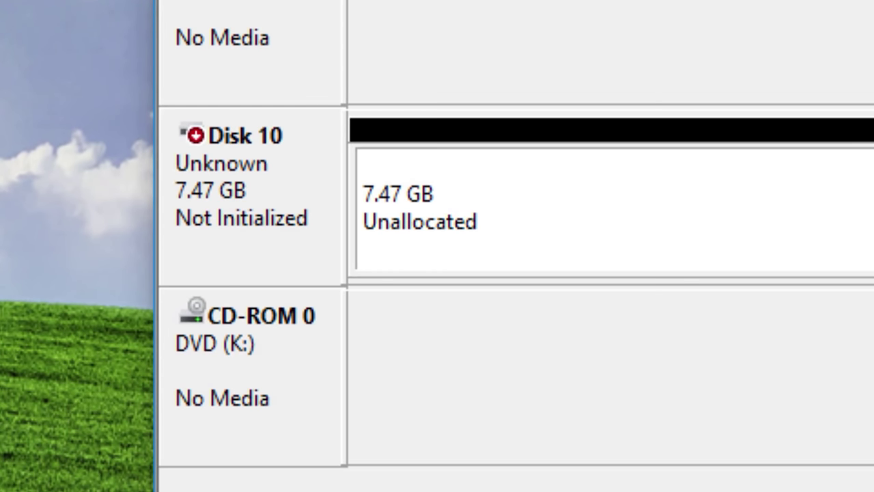
Step: Look for the uninitialized drive in File Explorer and recheck the commands for Disk 10's unallocated space
{"action": "key", "text": "super+e"}
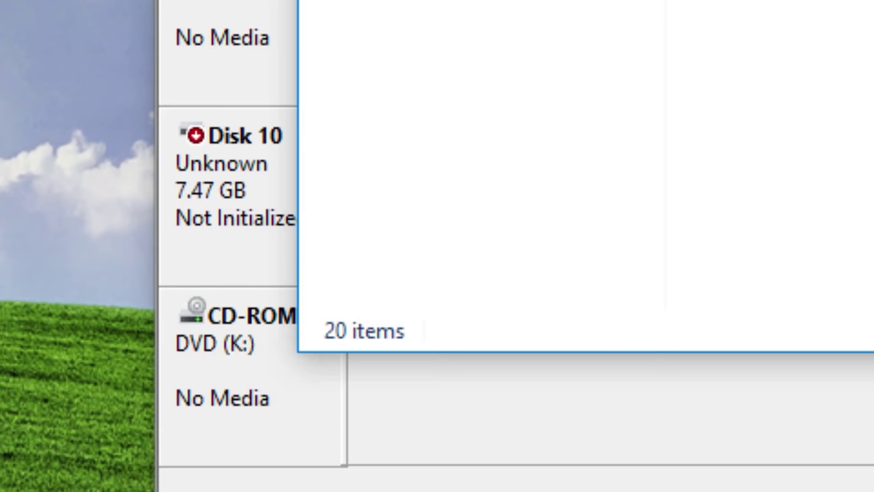
{"action": "key", "text": "alt+F4"}
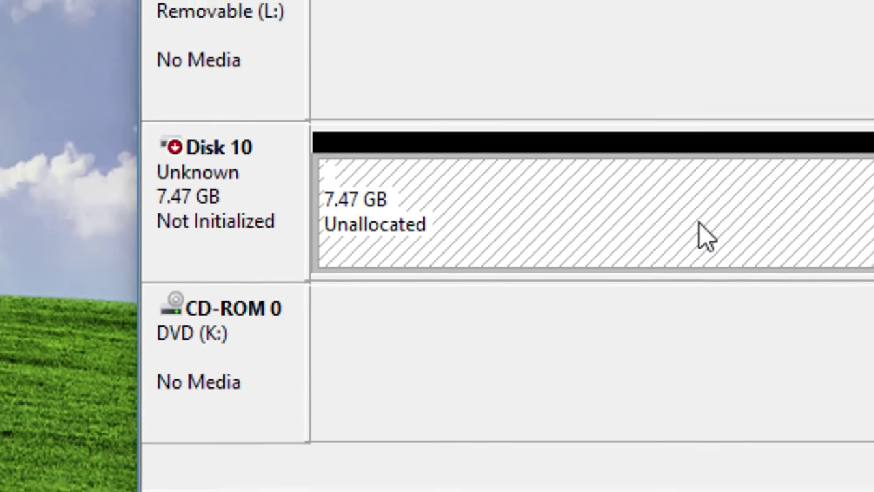
{"action": "right_click", "coordinate": [785, 225]}
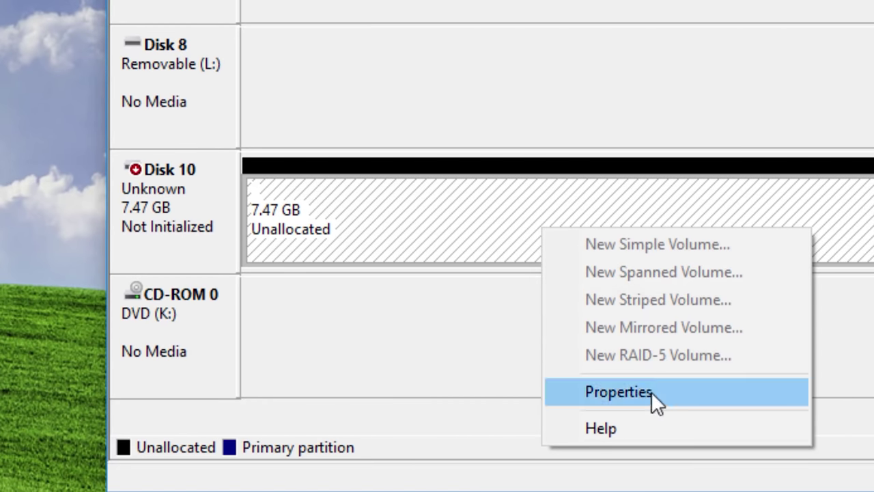
{"action": "left_click", "coordinate": [119, 238]}
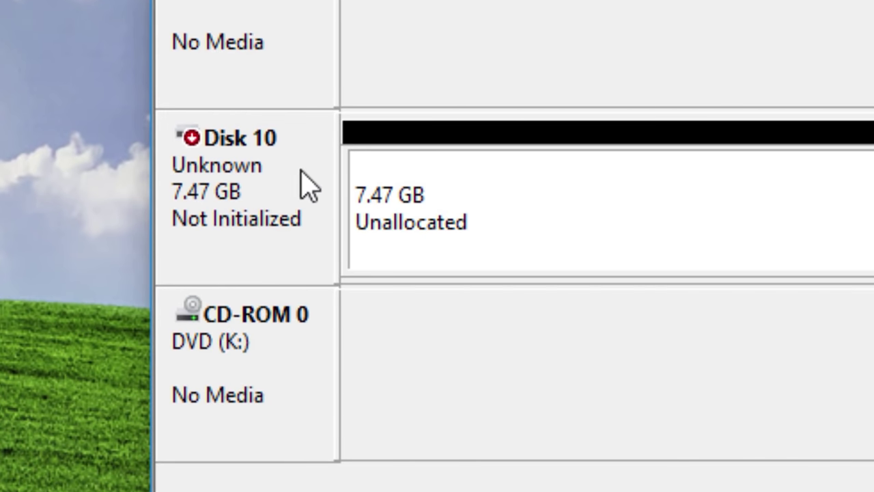
Step: Initialize Disk 10 with the GPT (GUID Partition Table) style and open the commands for its unallocated space
{"action": "right_click", "coordinate": [271, 172]}
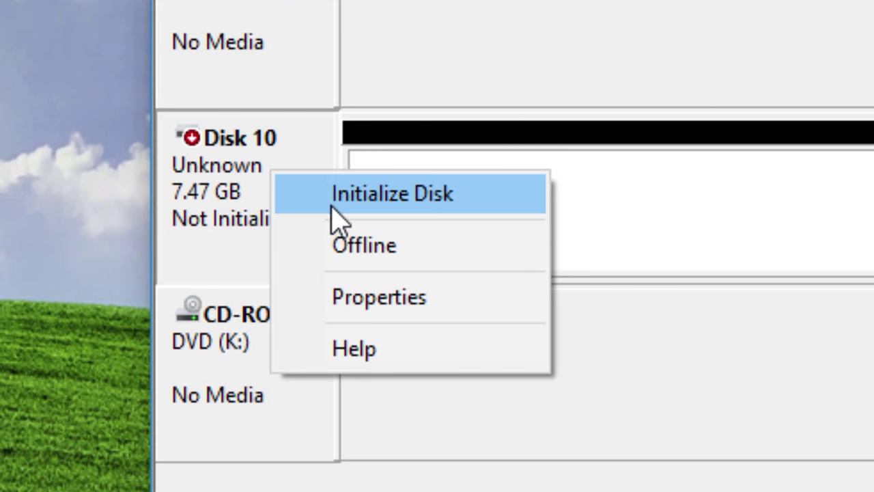
{"action": "left_click", "coordinate": [360, 203]}
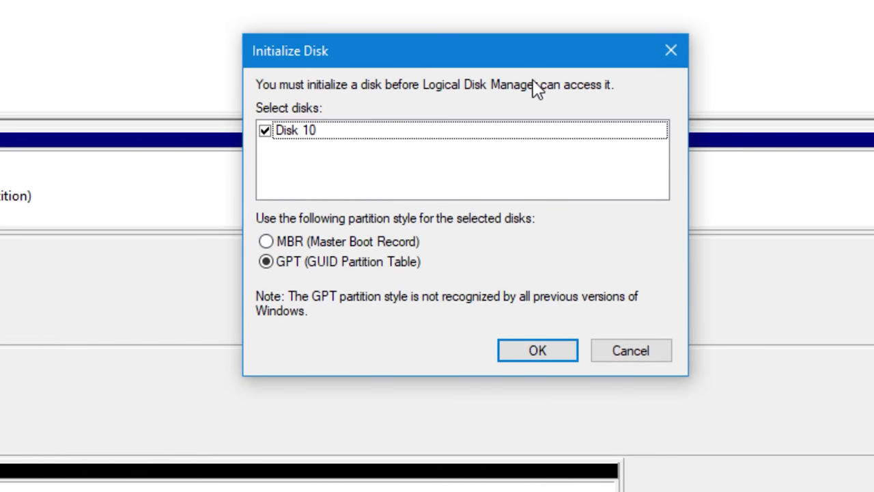
{"action": "left_click_drag", "start_coordinate": [455, 48], "coordinate": [376, 56]}
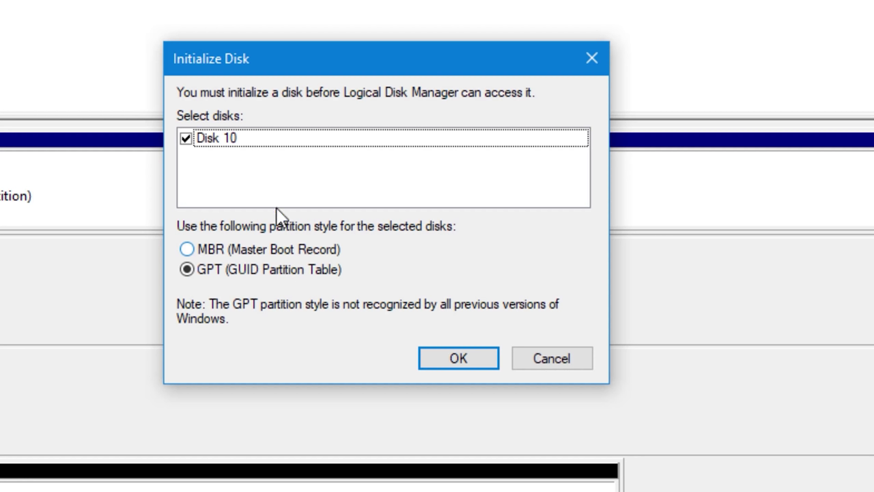
{"action": "left_click", "coordinate": [443, 359]}
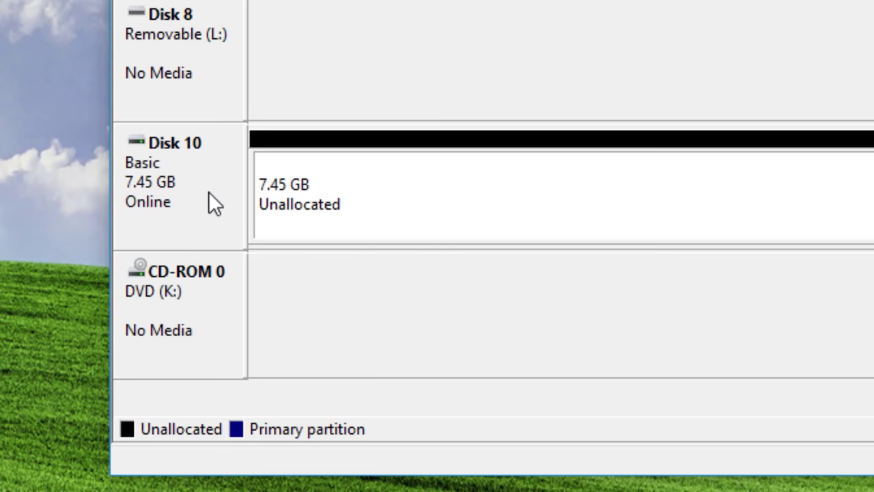
{"action": "right_click", "coordinate": [500, 194]}
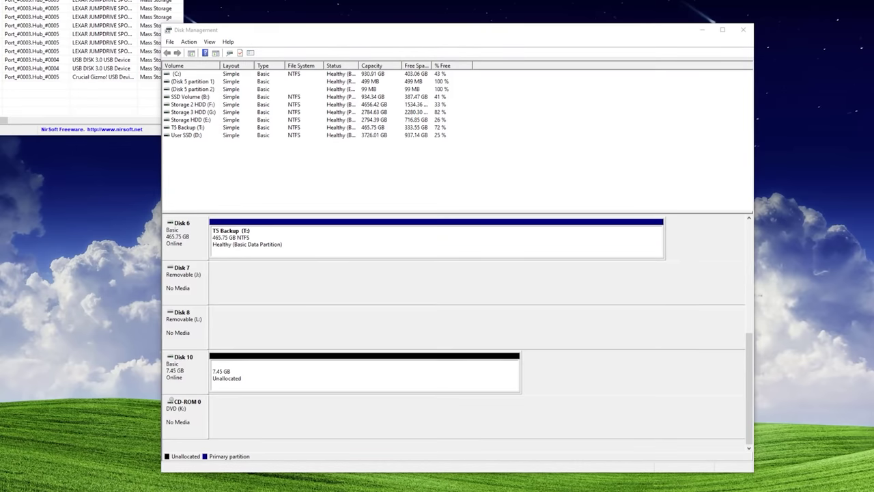
Step: Switch to USBLogView, bring its window fully into view and resize it to show columns through Drive Letter
{"action": "left_click_drag", "start_coordinate": [119, 1], "coordinate": [480, 121]}
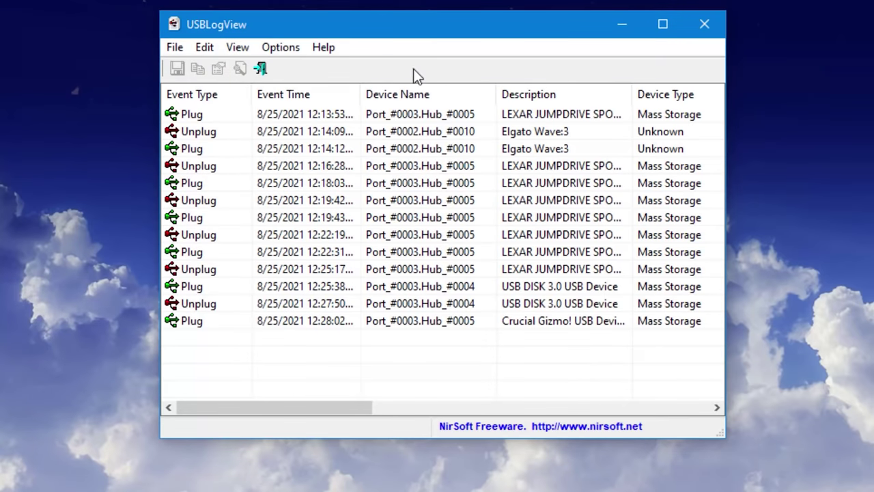
{"action": "left_click_drag", "start_coordinate": [757, 446], "coordinate": [816, 469]}
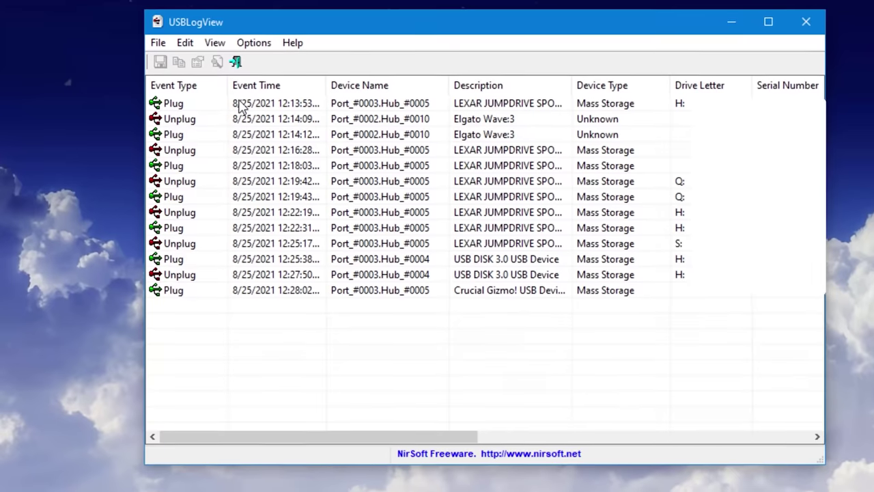
{"action": "left_click_drag", "start_coordinate": [250, 27], "coordinate": [208, 34]}
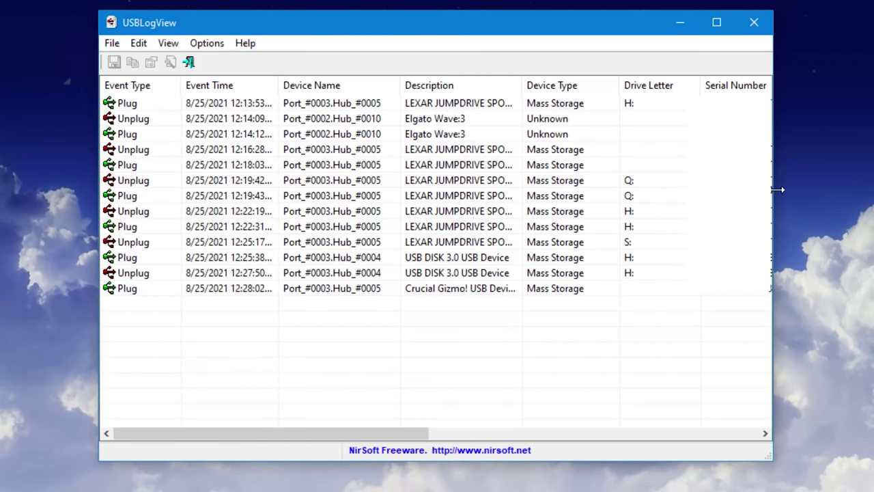
{"action": "left_click_drag", "start_coordinate": [774, 185], "coordinate": [729, 186]}
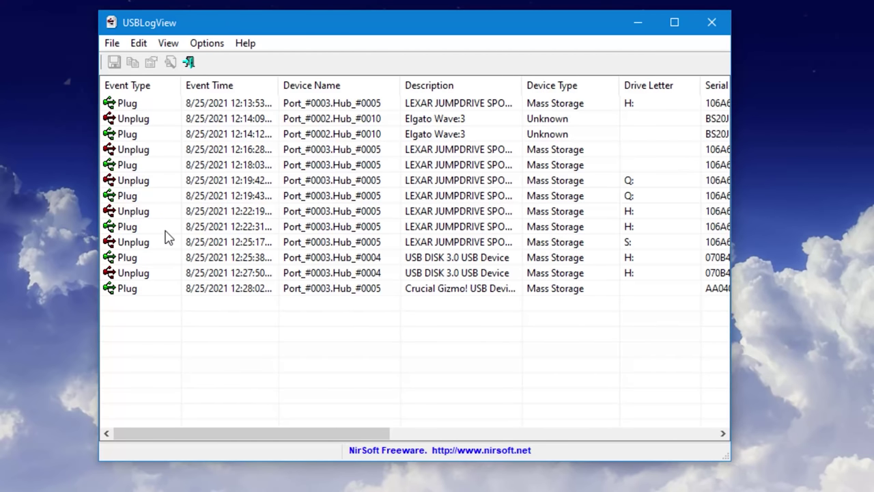
Step: Examine the plug and unplug events logged for the USB devices in USBLogView
{"action": "right_click", "coordinate": [205, 345]}
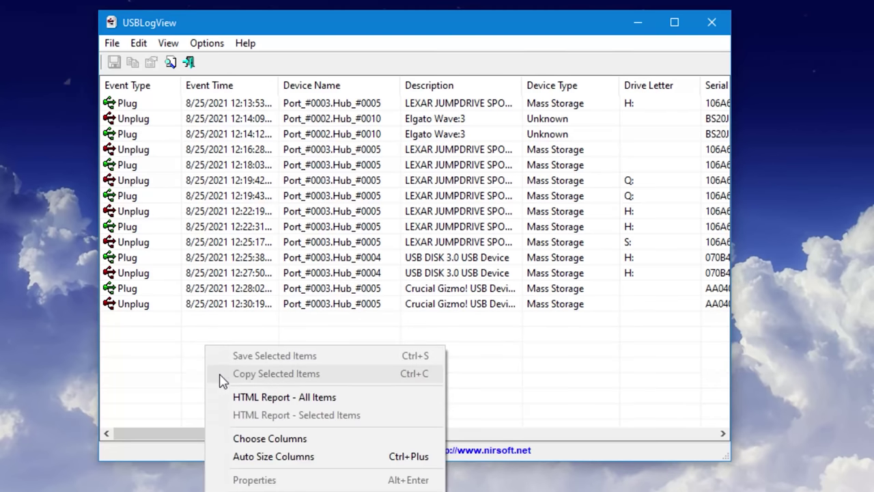
{"action": "left_click", "coordinate": [517, 365]}
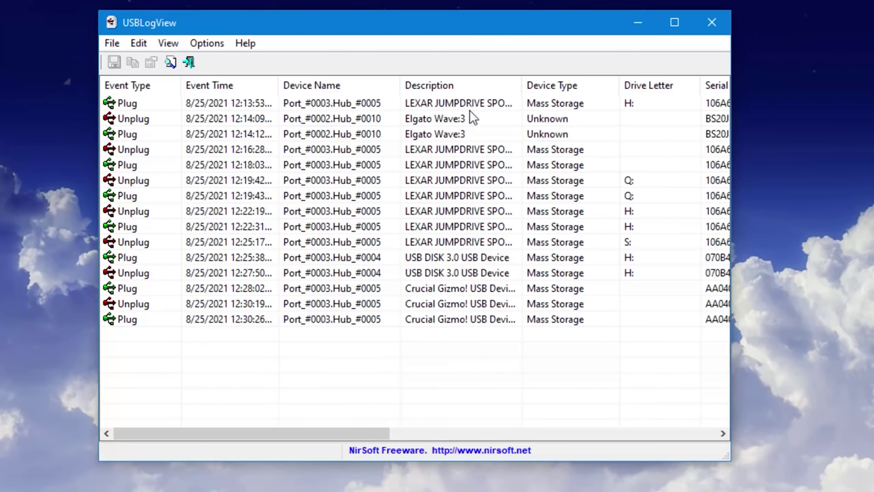
{"action": "left_click_drag", "start_coordinate": [423, 27], "coordinate": [384, 43]}
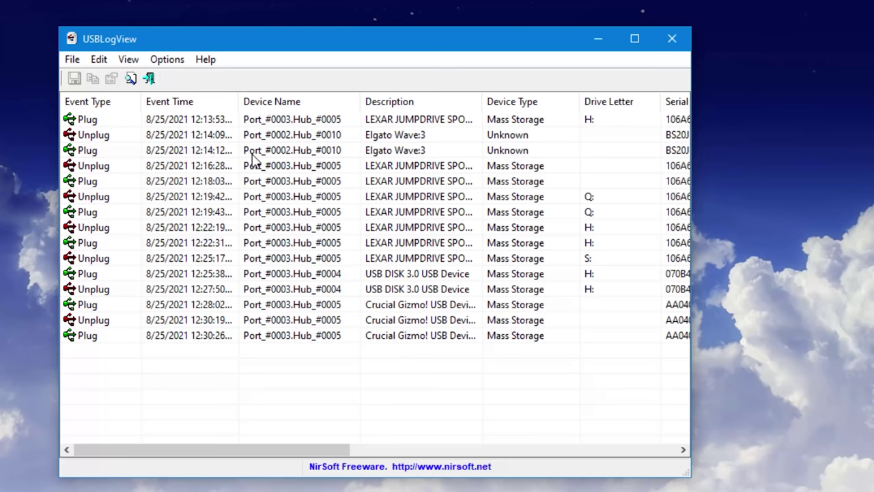
{"action": "left_click_drag", "start_coordinate": [247, 332], "coordinate": [195, 416]}
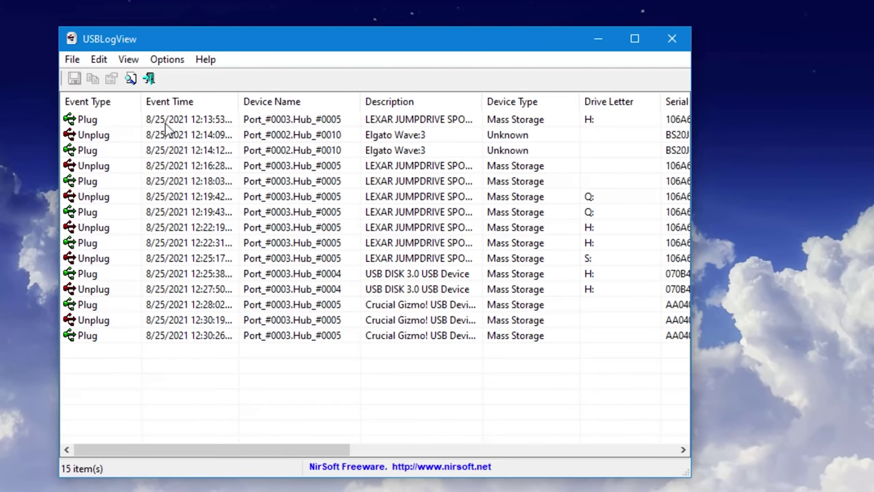